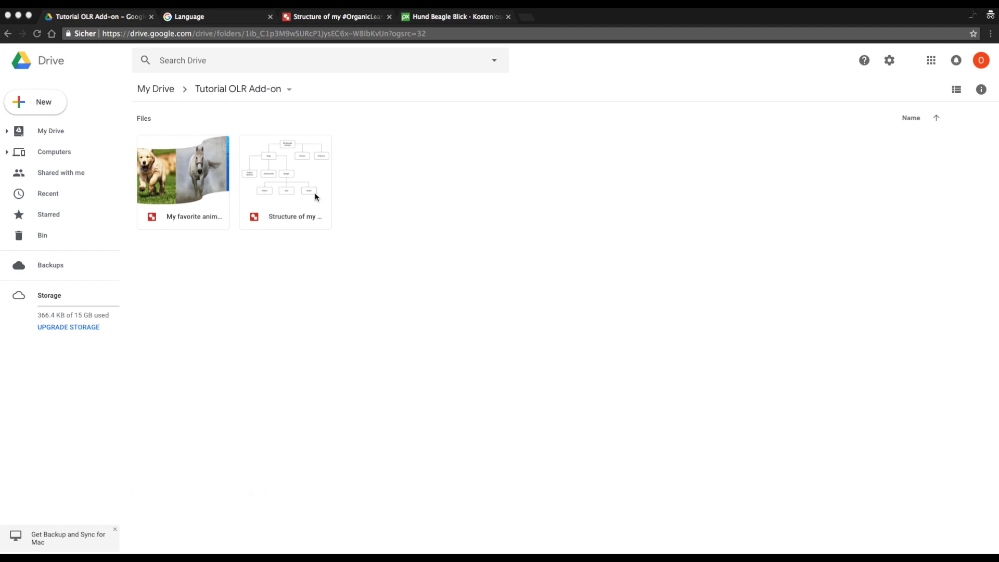
Step: Bring up the Structure of my #OrganicLearning Resource drawing in its browser tab
{"action": "left_click", "coordinate": [333, 19]}
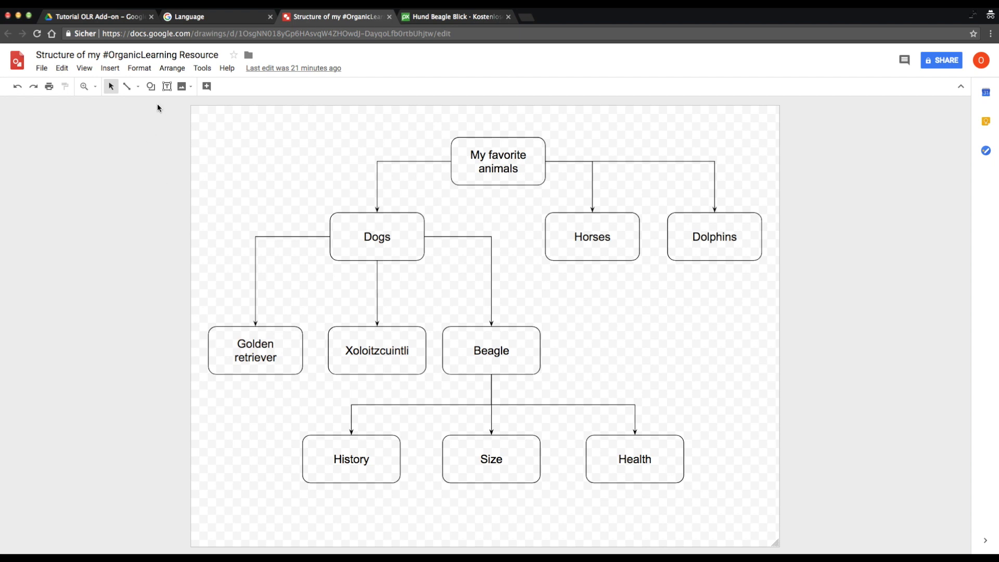
Step: Create a blank presentation in the Drive folder with the title 'My Favorite Animals'
{"action": "left_click", "coordinate": [103, 19]}
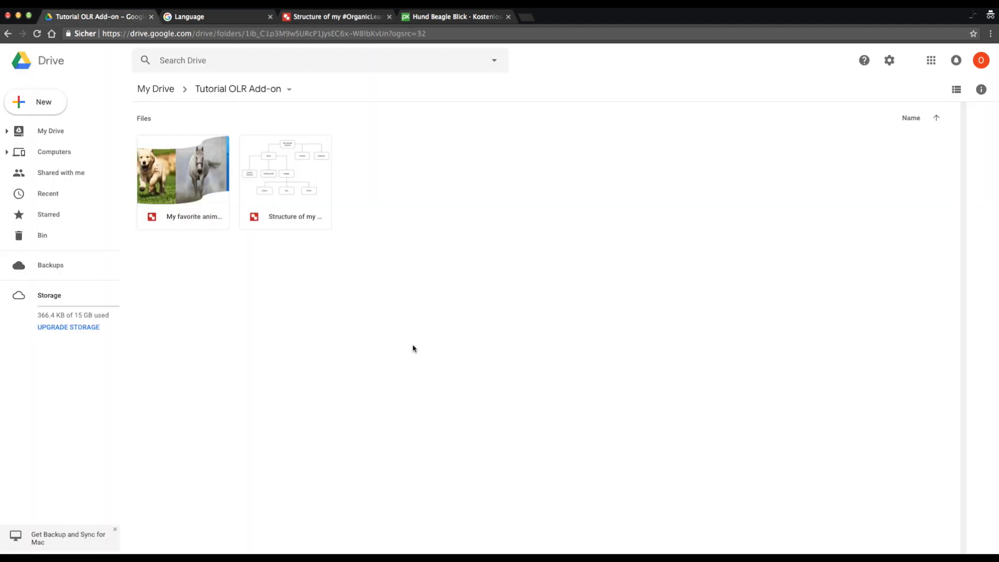
{"action": "right_click", "coordinate": [386, 262]}
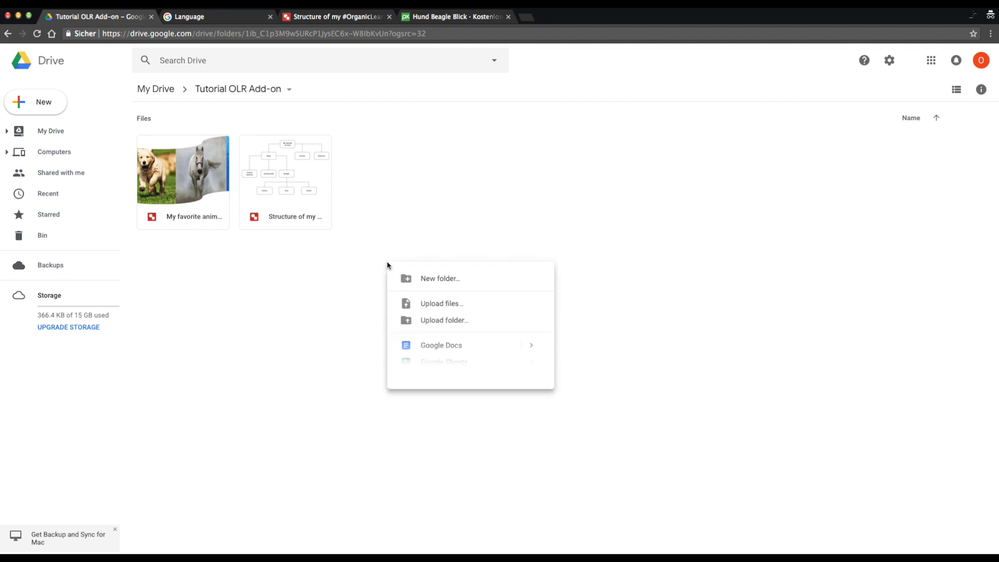
{"action": "mouse_move", "coordinate": [540, 389]}
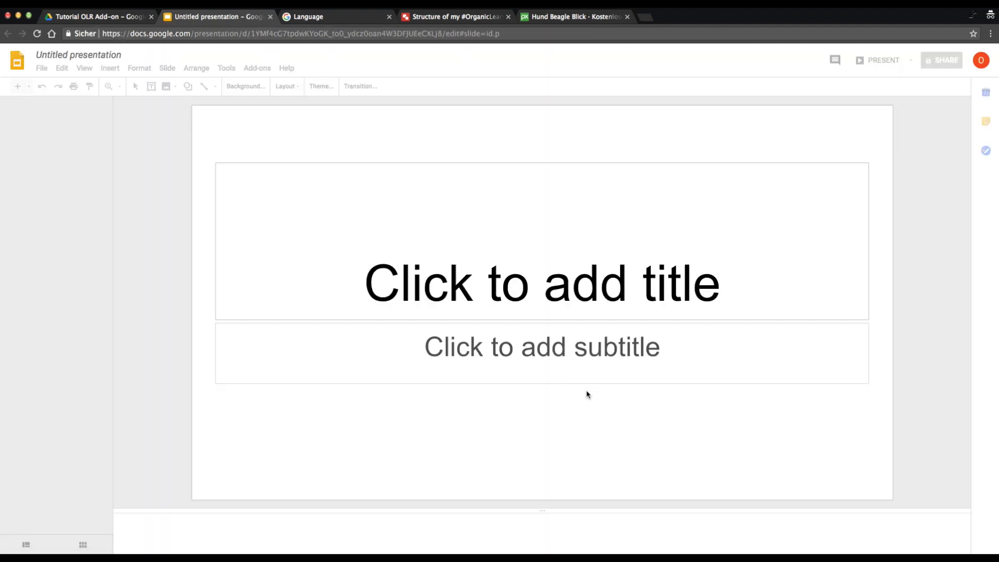
{"action": "left_click", "coordinate": [524, 283]}
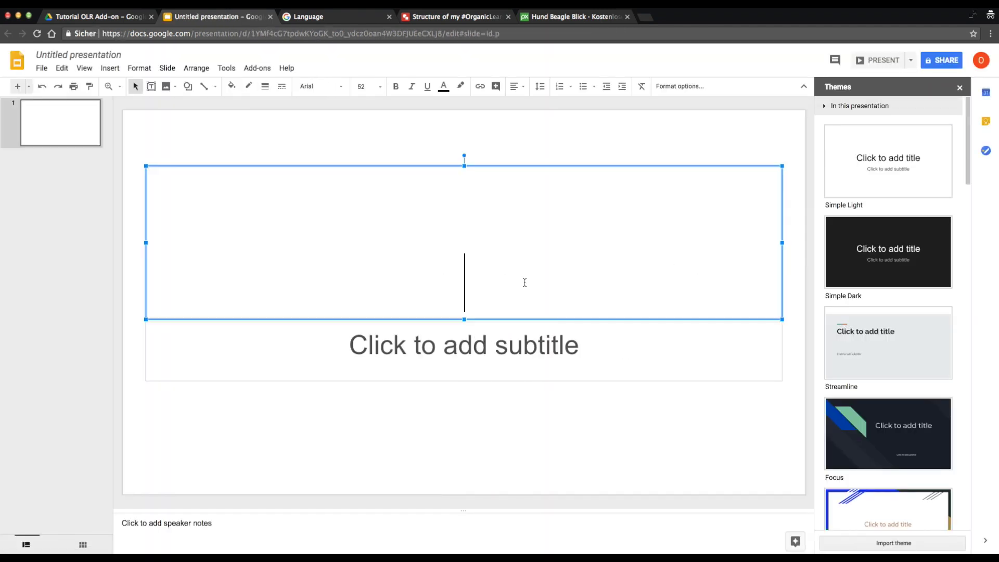
{"action": "type", "text": "My"}
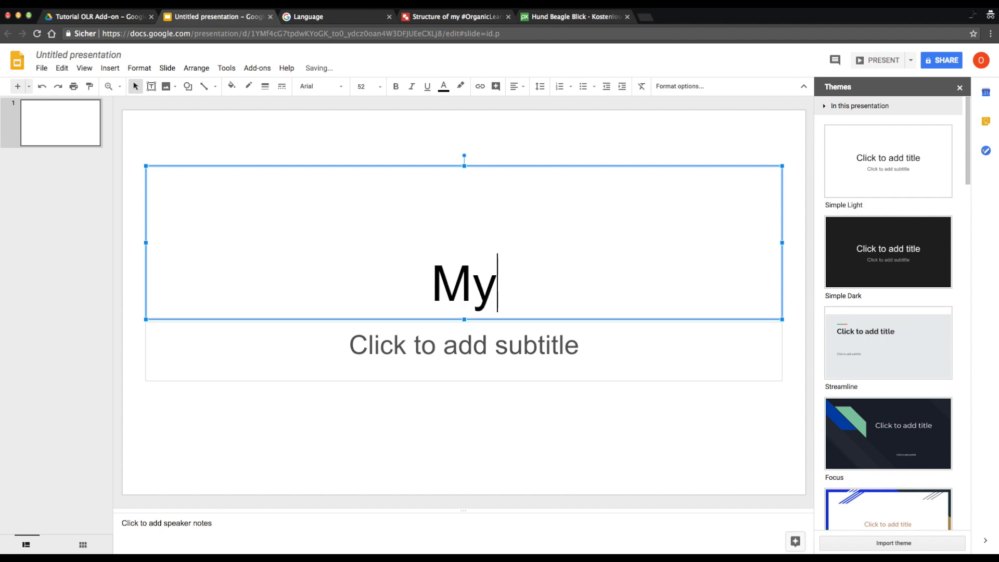
{"action": "type", "text": " Favorit"}
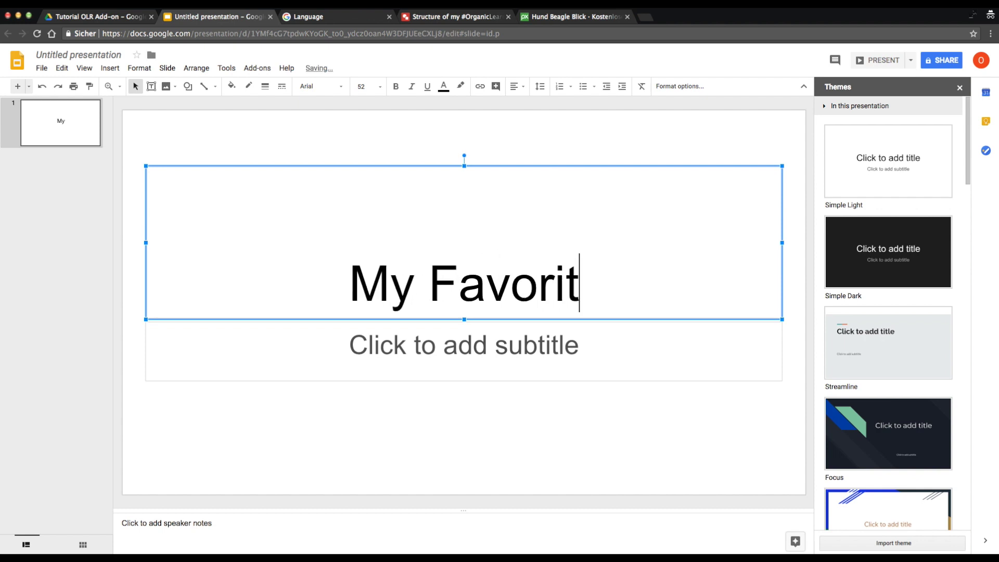
{"action": "type", "text": "e Ani"}
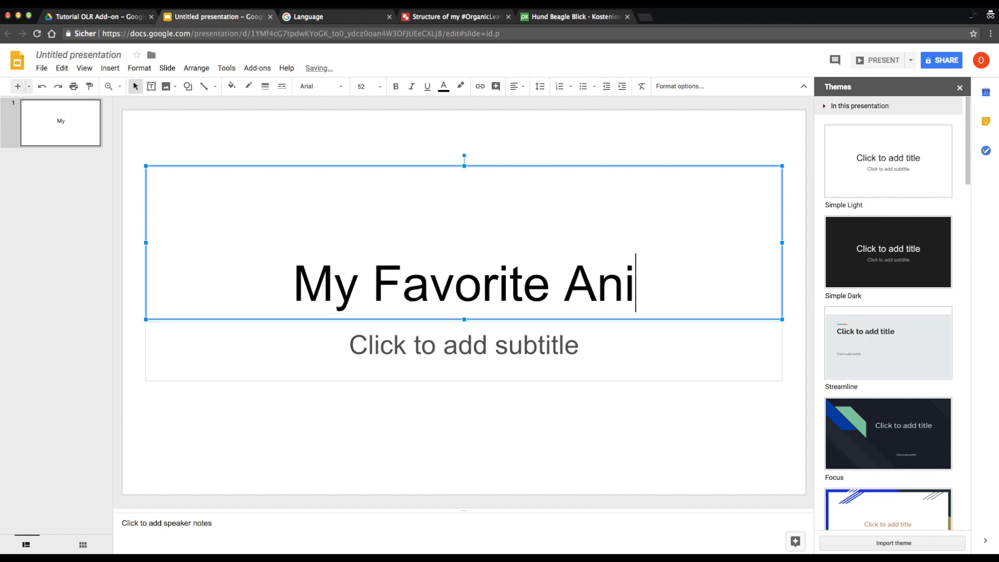
{"action": "type", "text": "mals"}
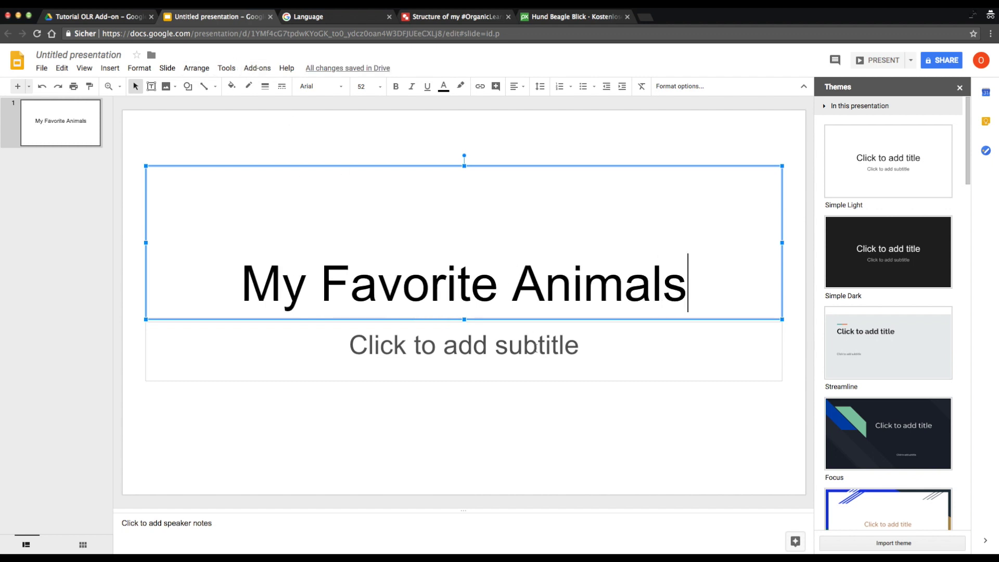
{"action": "left_click", "coordinate": [549, 383]}
{"action": "left_click", "coordinate": [541, 406]}
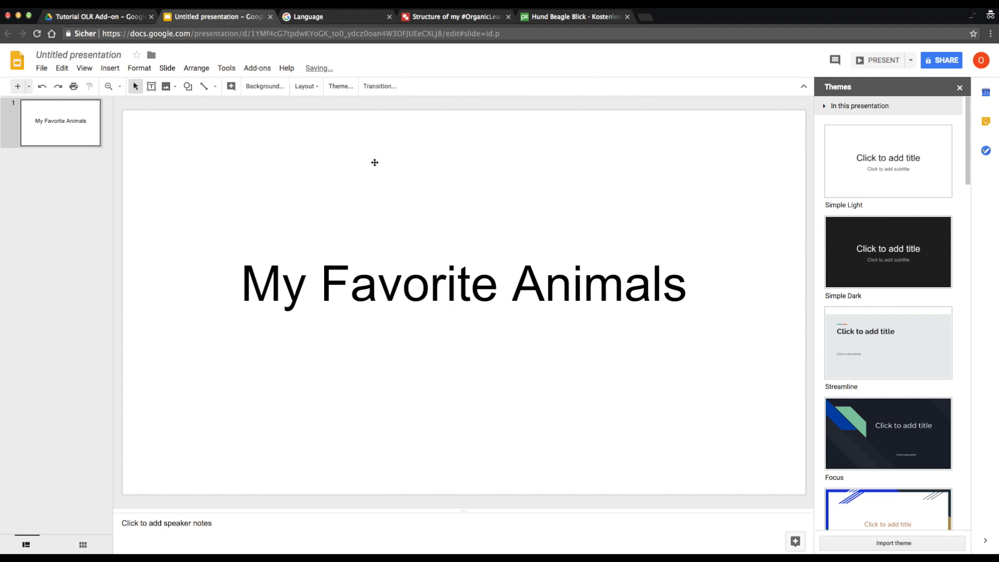
{"action": "left_click", "coordinate": [257, 68]}
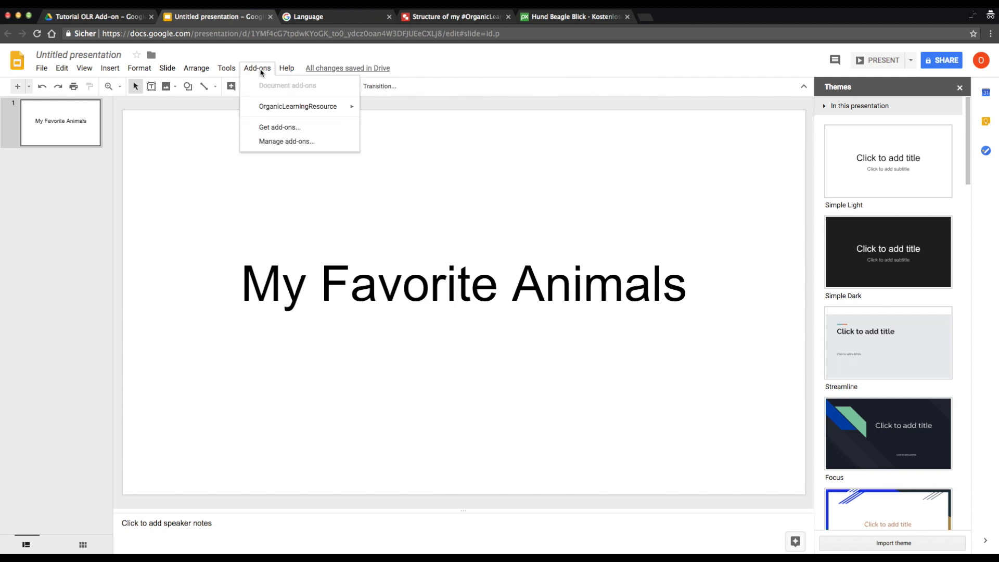
{"action": "mouse_move", "coordinate": [290, 111]}
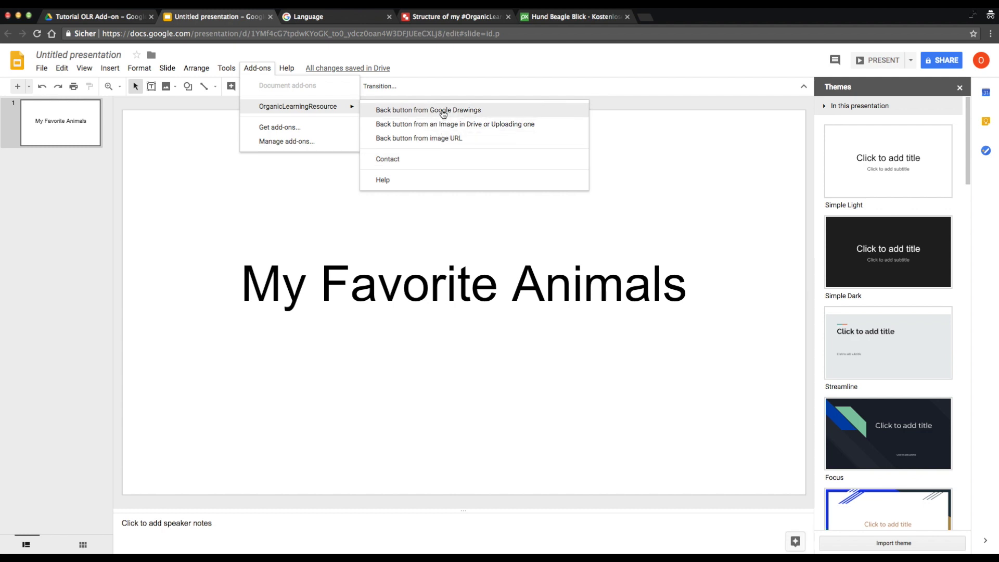
{"action": "left_click", "coordinate": [77, 136]}
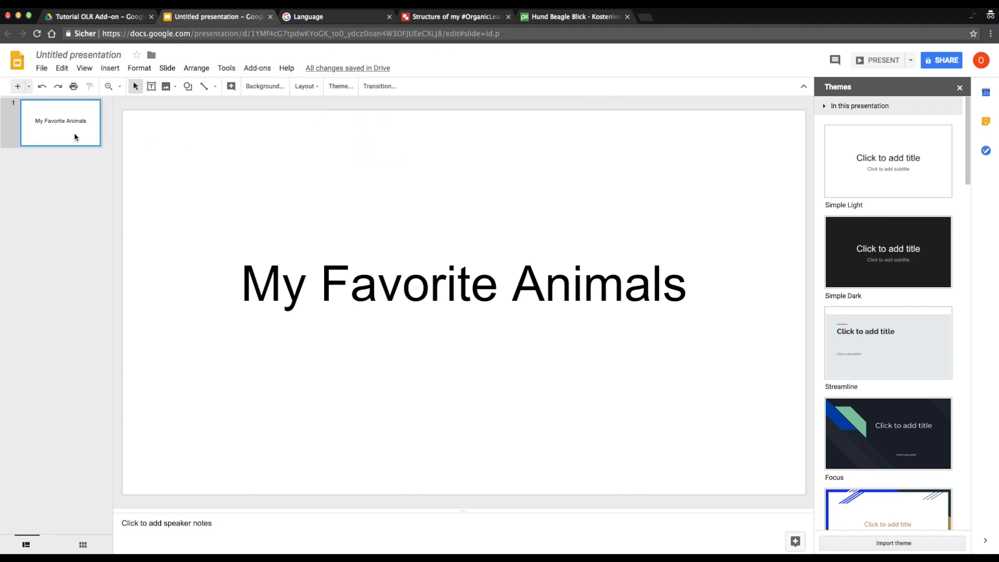
Step: Check the diagram's animal boxes, then open the My favorite animals drawing from Drive
{"action": "left_click", "coordinate": [460, 18]}
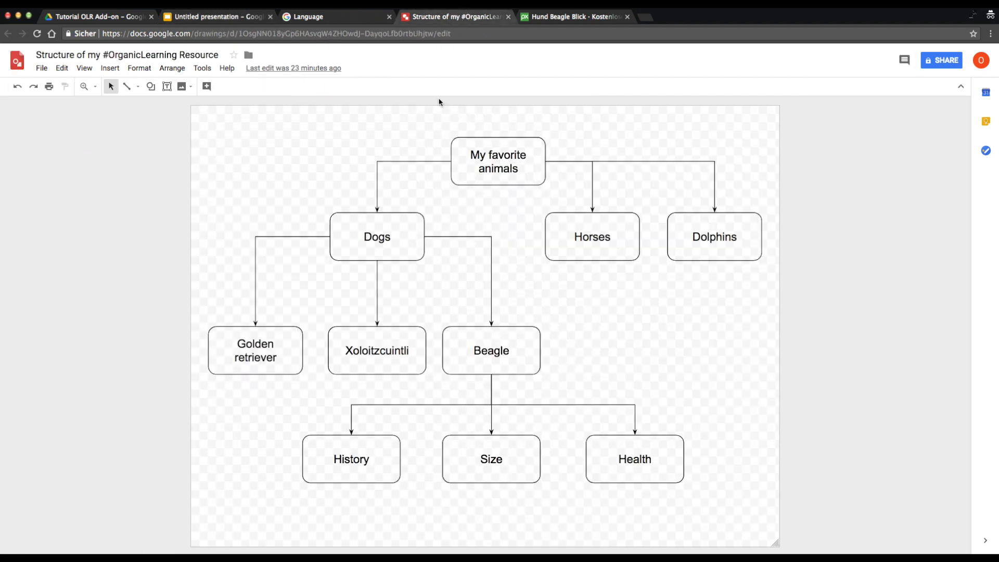
{"action": "left_click", "coordinate": [403, 234]}
{"action": "left_click", "coordinate": [578, 249]}
{"action": "left_click", "coordinate": [696, 252]}
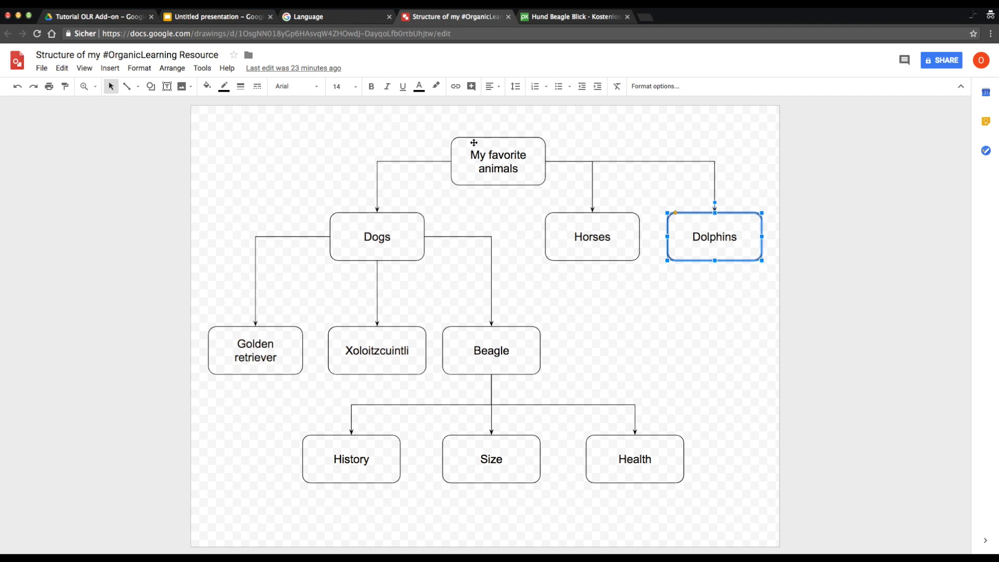
{"action": "left_click", "coordinate": [473, 143]}
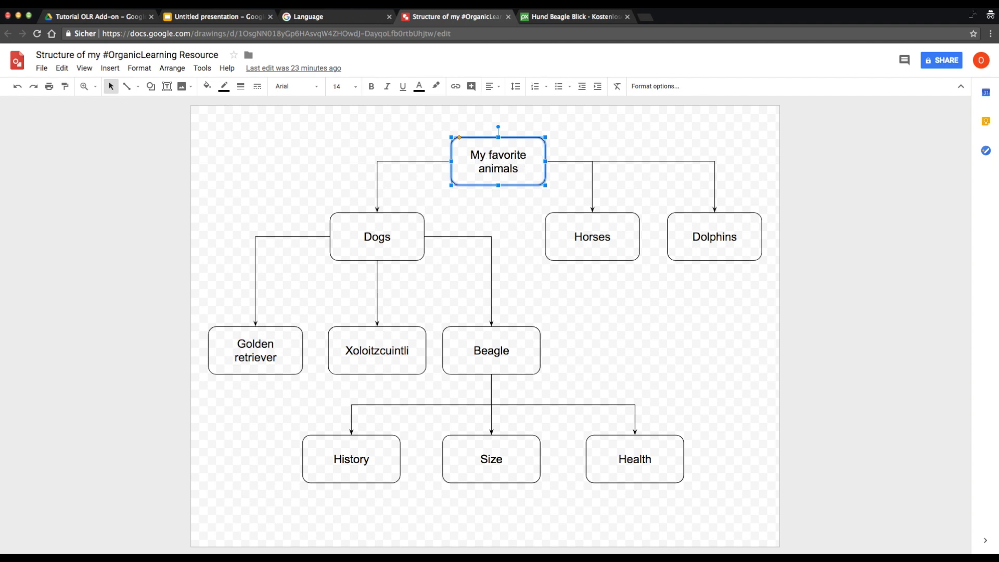
{"action": "left_click", "coordinate": [99, 19]}
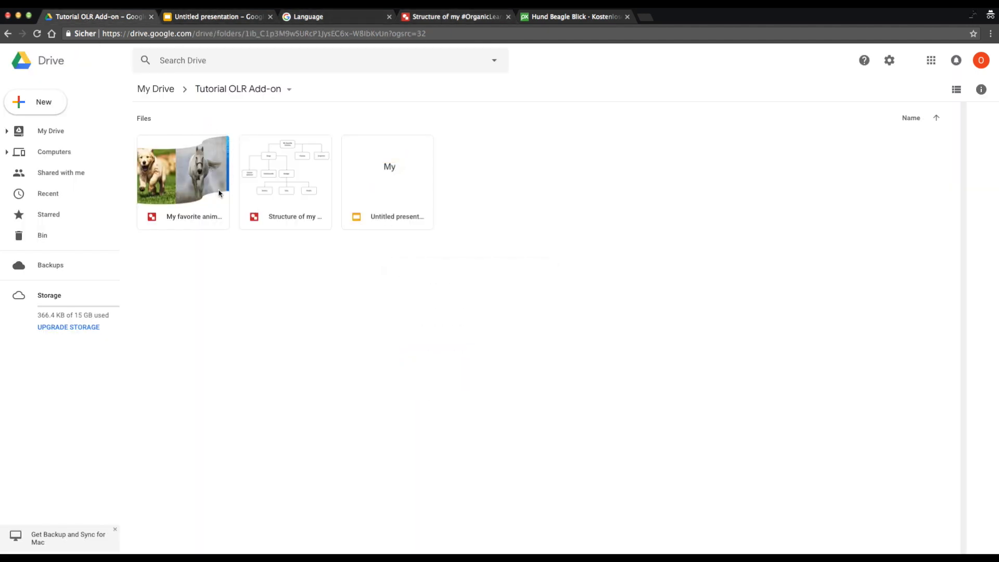
{"action": "double_click", "coordinate": [187, 186]}
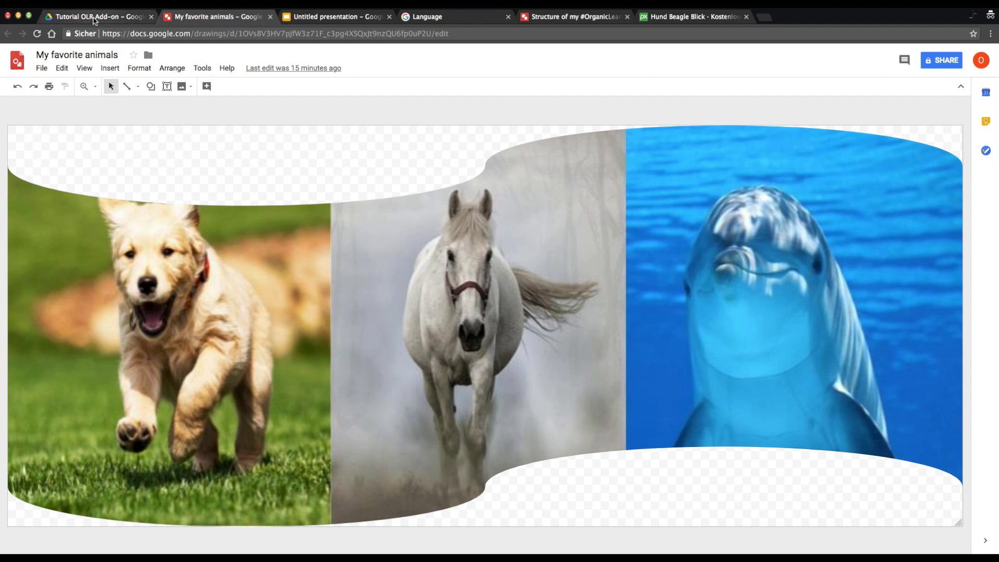
Step: Set the My favorite animals drawing as the back-button image through the OrganicLearningResource add-on
{"action": "key", "text": "super+3"}
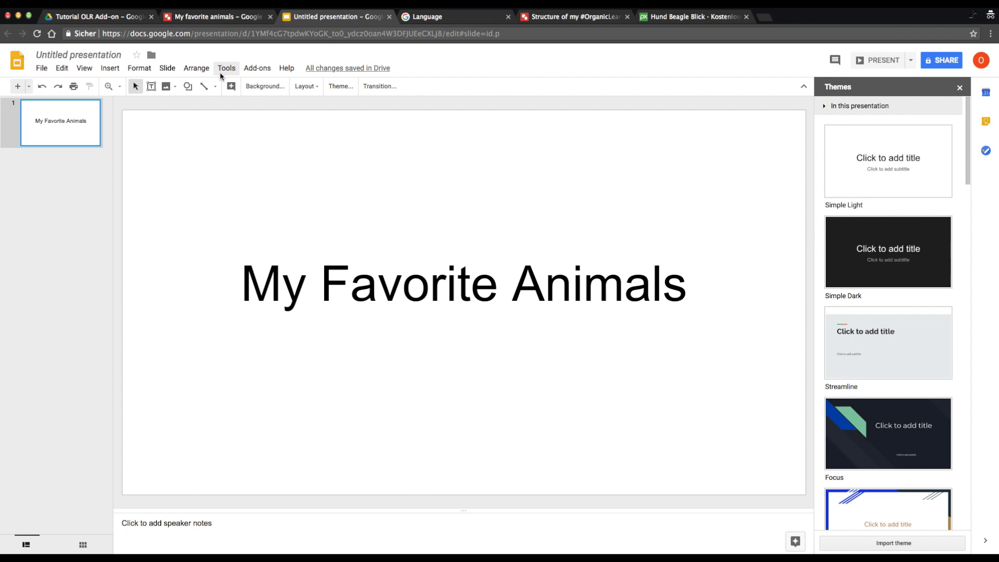
{"action": "left_click", "coordinate": [258, 71]}
{"action": "mouse_move", "coordinate": [349, 111]}
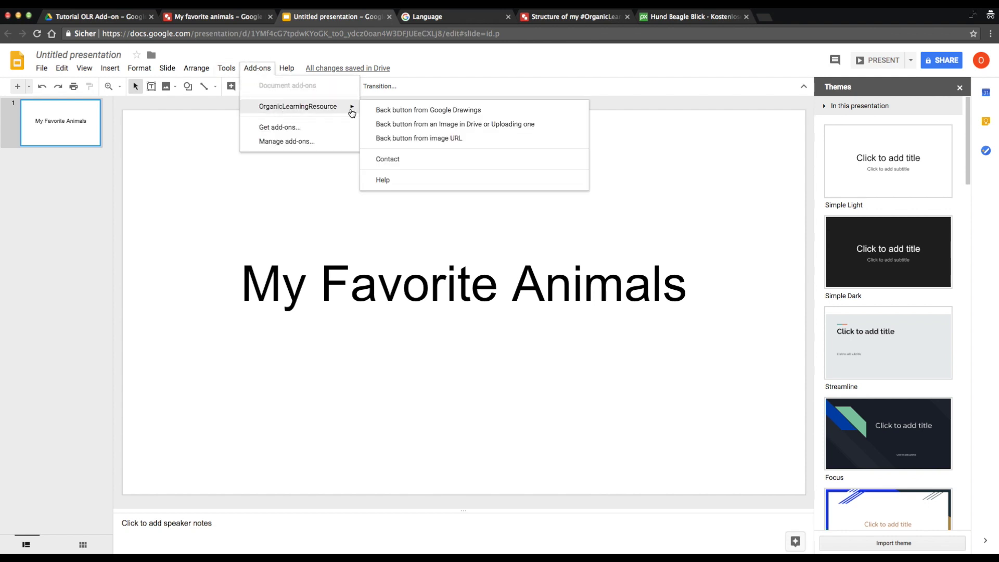
{"action": "left_click", "coordinate": [394, 111]}
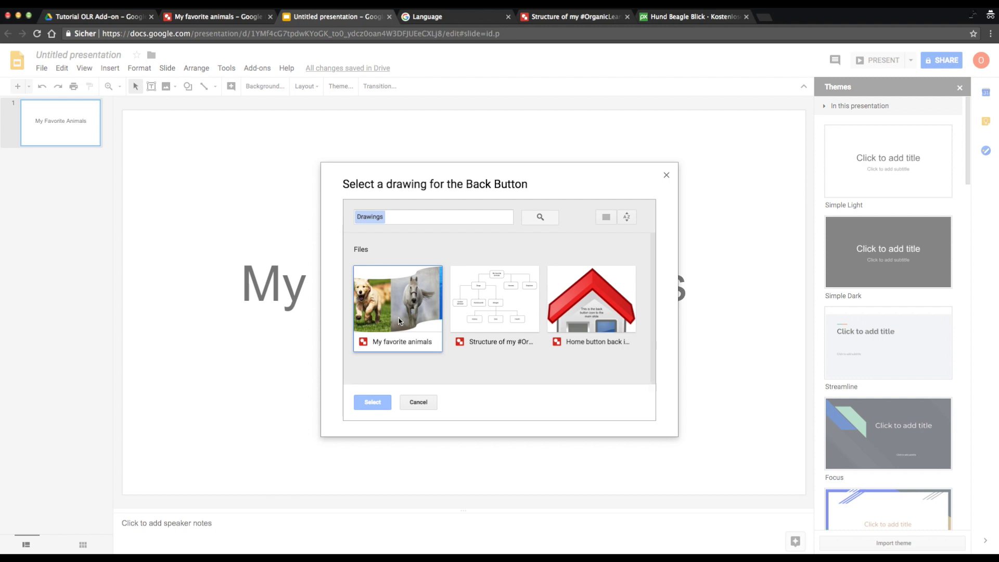
{"action": "left_click", "coordinate": [400, 320]}
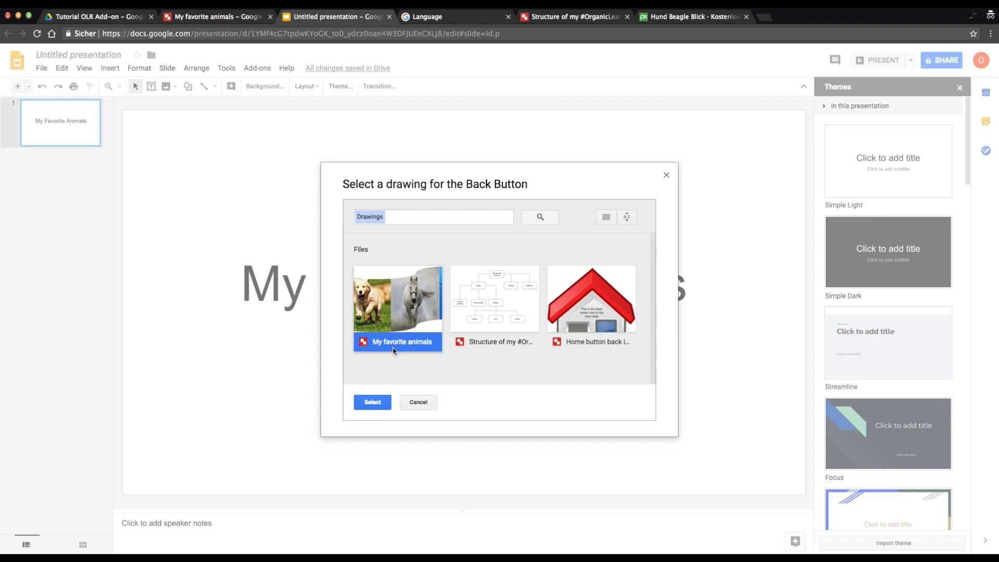
{"action": "left_click", "coordinate": [365, 404]}
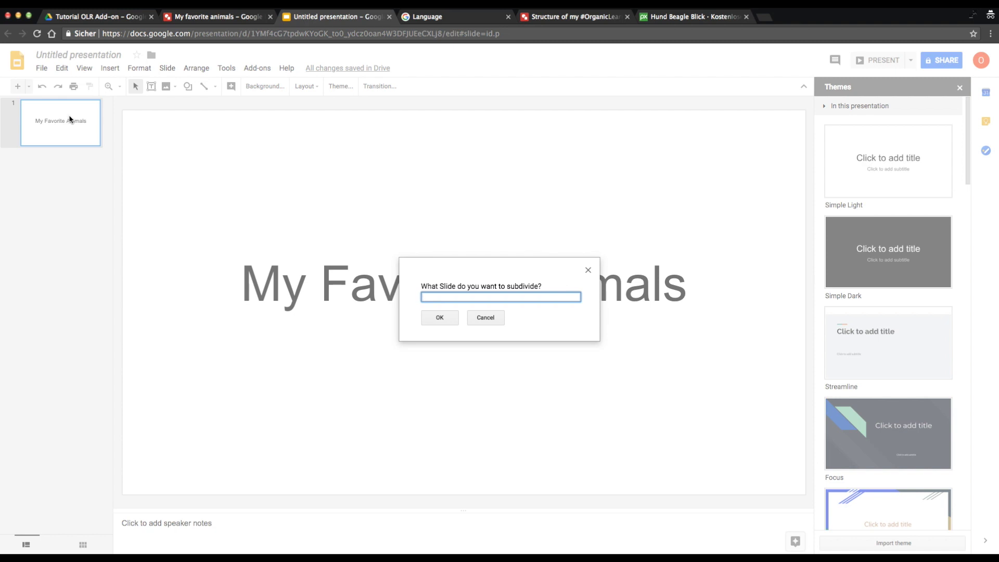
Step: Choose slide 1 as the slide to subdivide
{"action": "left_click", "coordinate": [431, 298]}
{"action": "type", "text": "1"}
{"action": "left_click", "coordinate": [437, 320]}
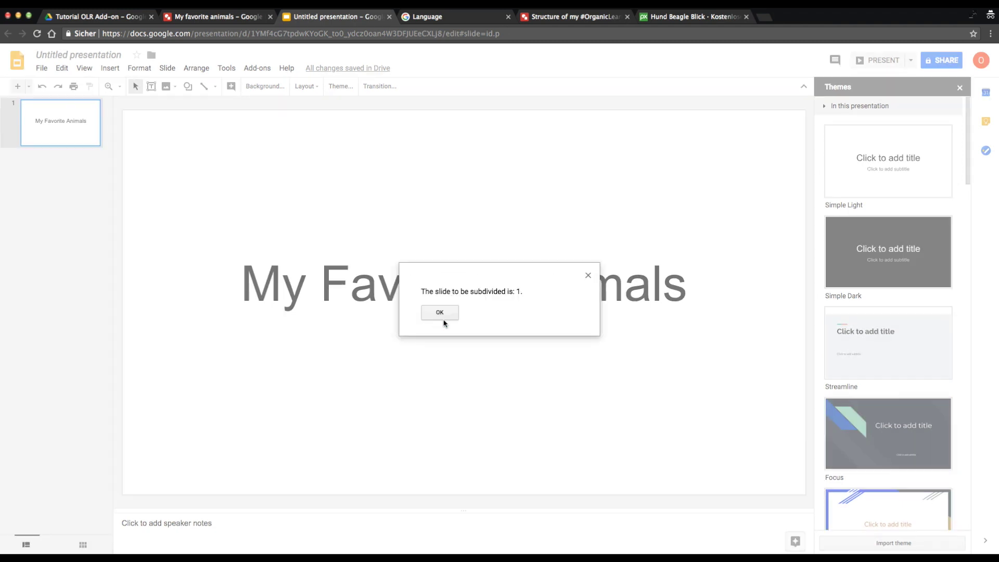
{"action": "left_click", "coordinate": [445, 314]}
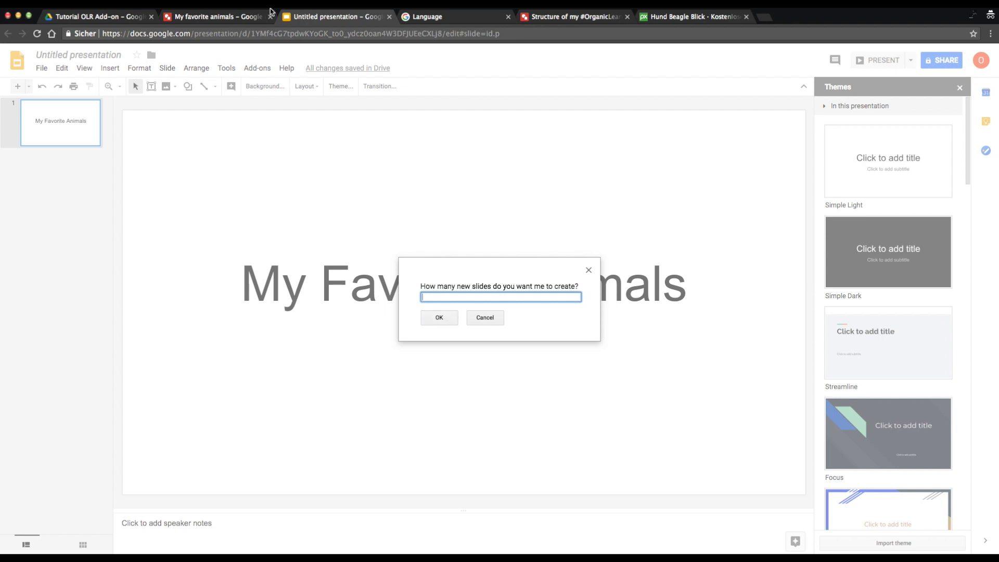
Step: Request 3 new subtopic slides in the add-on prompt
{"action": "left_click", "coordinate": [538, 17]}
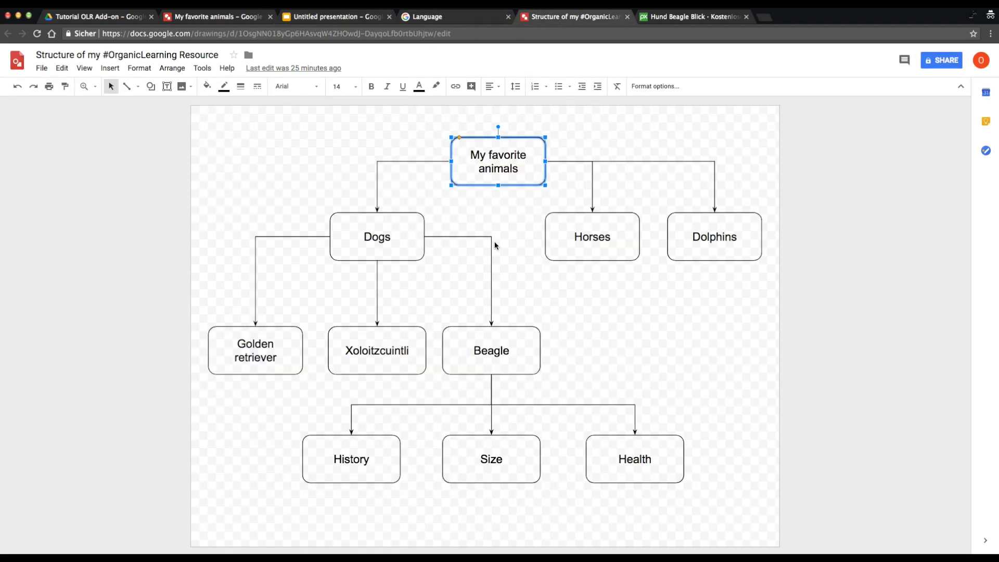
{"action": "left_click", "coordinate": [333, 17]}
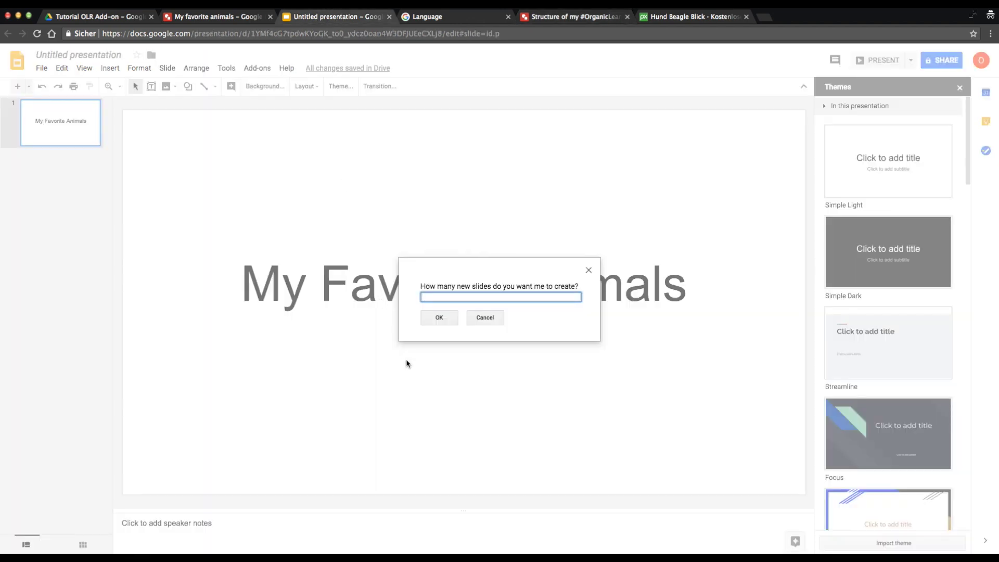
{"action": "type", "text": "3"}
{"action": "left_click", "coordinate": [446, 319]}
{"action": "left_click", "coordinate": [439, 313]}
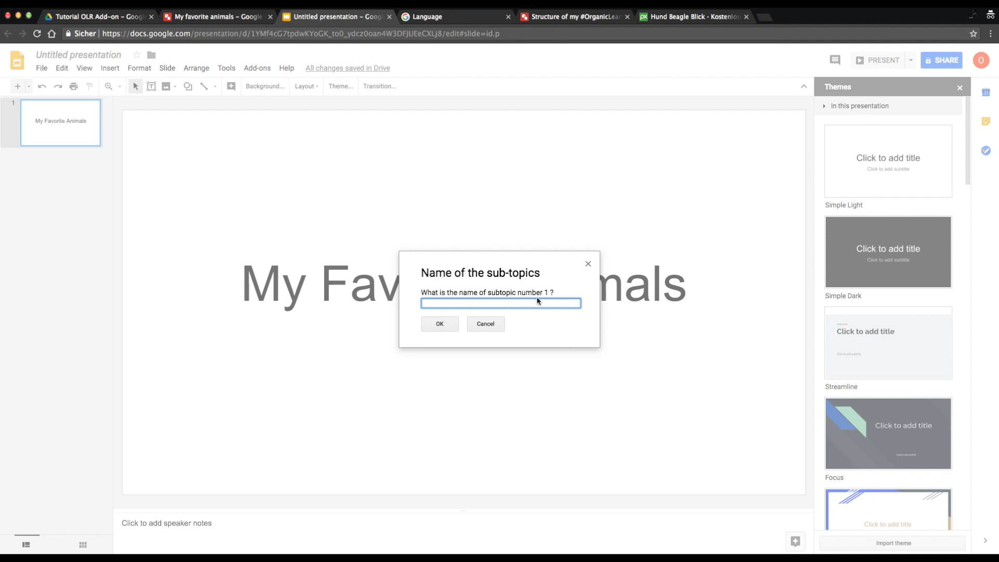
Step: Name the three subtopics Dogs, Horses and Dolphins
{"action": "left_click", "coordinate": [563, 19]}
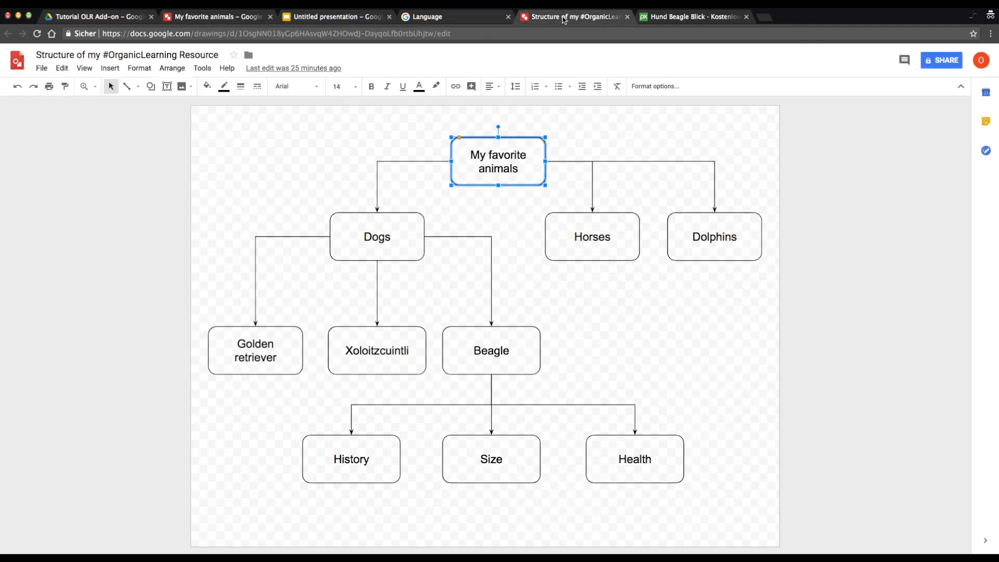
{"action": "left_click", "coordinate": [333, 21]}
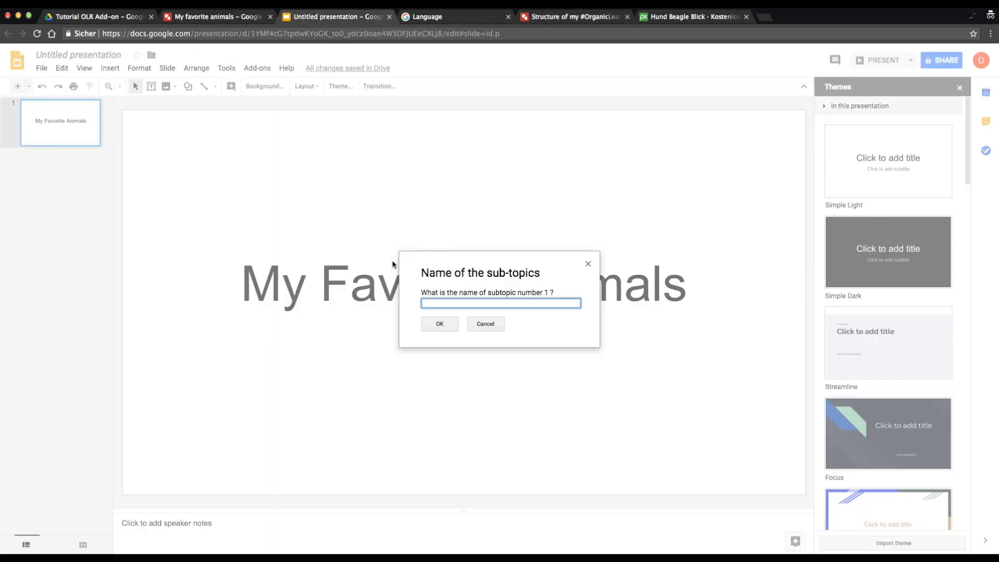
{"action": "type", "text": "Dogs"}
{"action": "left_click", "coordinate": [438, 324]}
{"action": "left_click", "coordinate": [439, 314]}
{"action": "type", "text": "Horses"}
{"action": "left_click", "coordinate": [442, 324]}
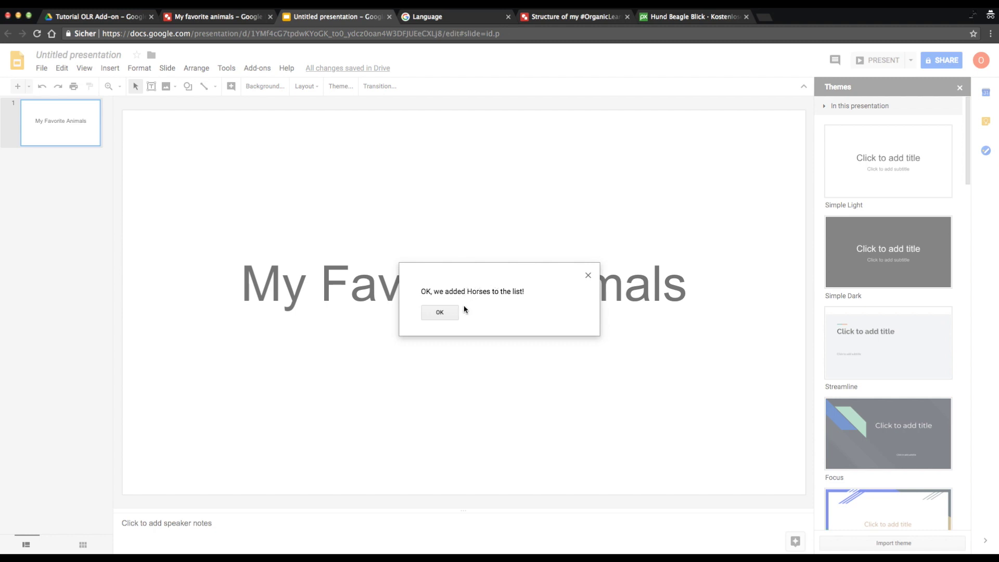
{"action": "left_click", "coordinate": [452, 313]}
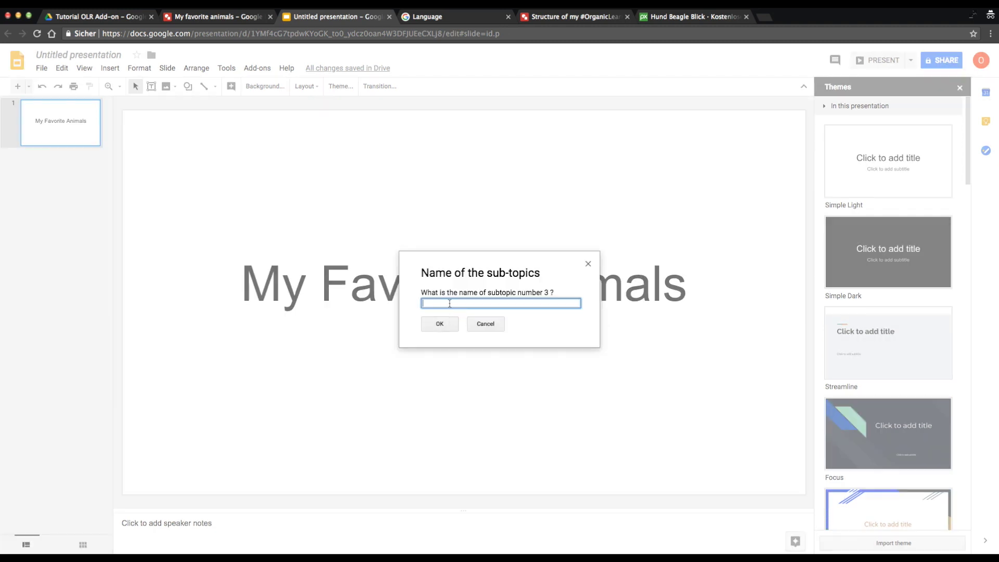
{"action": "type", "text": "Dolphins"}
{"action": "left_click", "coordinate": [443, 323]}
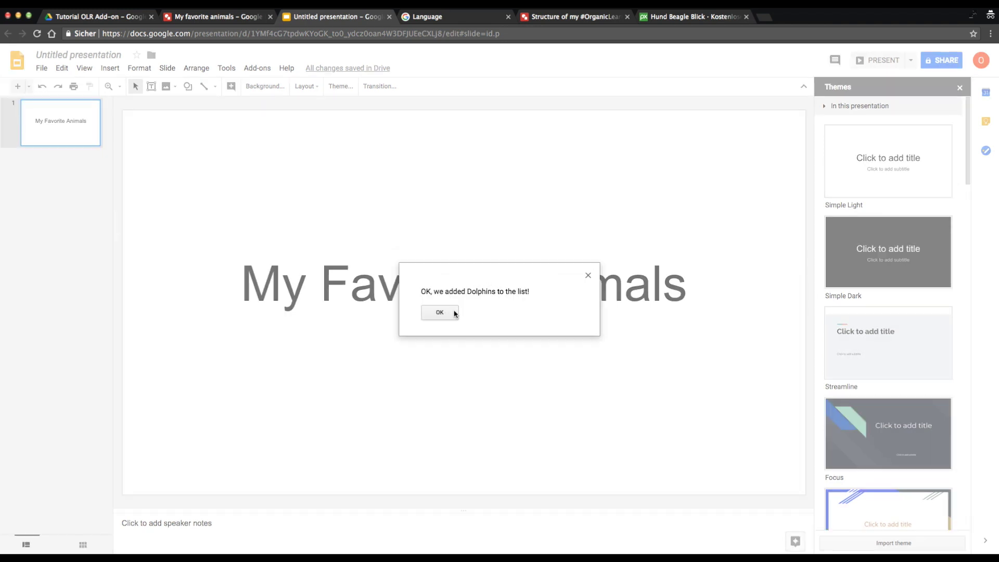
{"action": "left_click", "coordinate": [451, 315]}
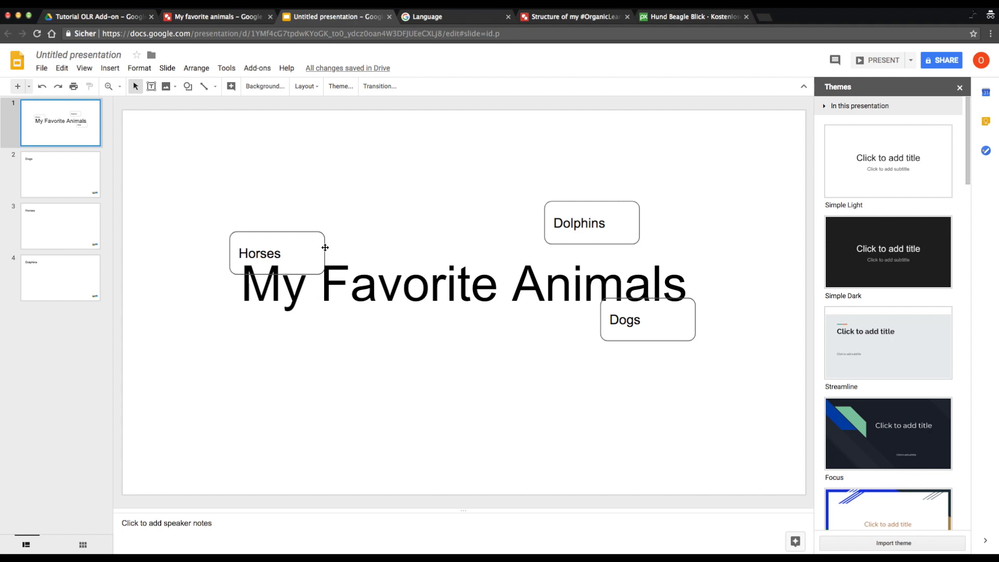
Step: Arrange the Dogs, Horses and Dolphins boxes left to right below the title
{"action": "left_click_drag", "start_coordinate": [326, 248], "coordinate": [318, 186]}
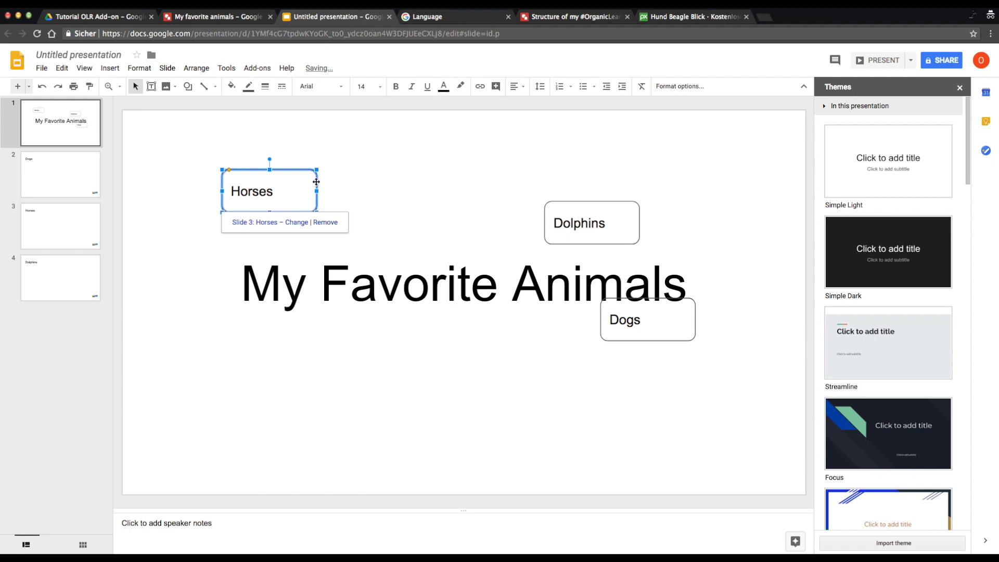
{"action": "left_click_drag", "start_coordinate": [315, 181], "coordinate": [314, 368]}
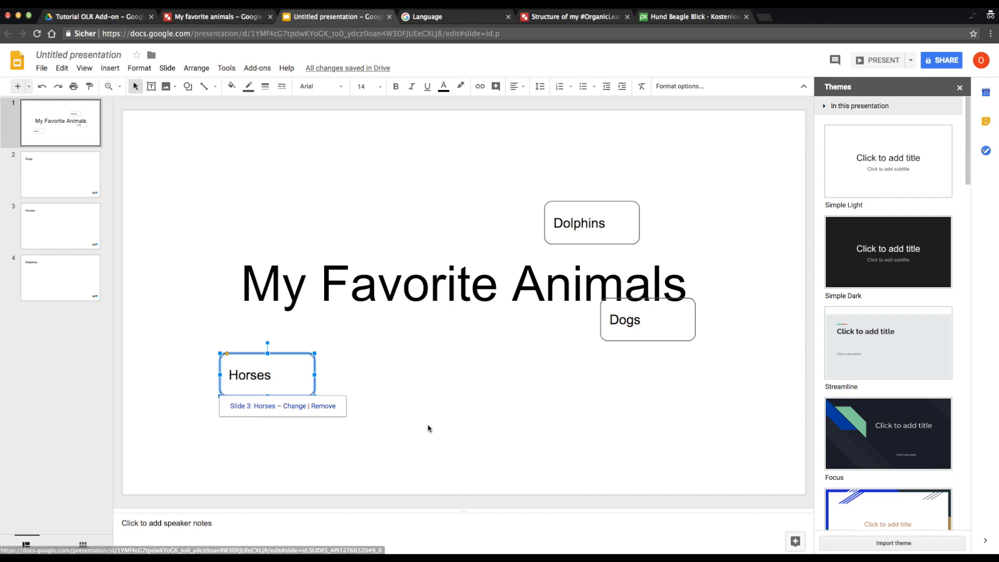
{"action": "left_click", "coordinate": [692, 328]}
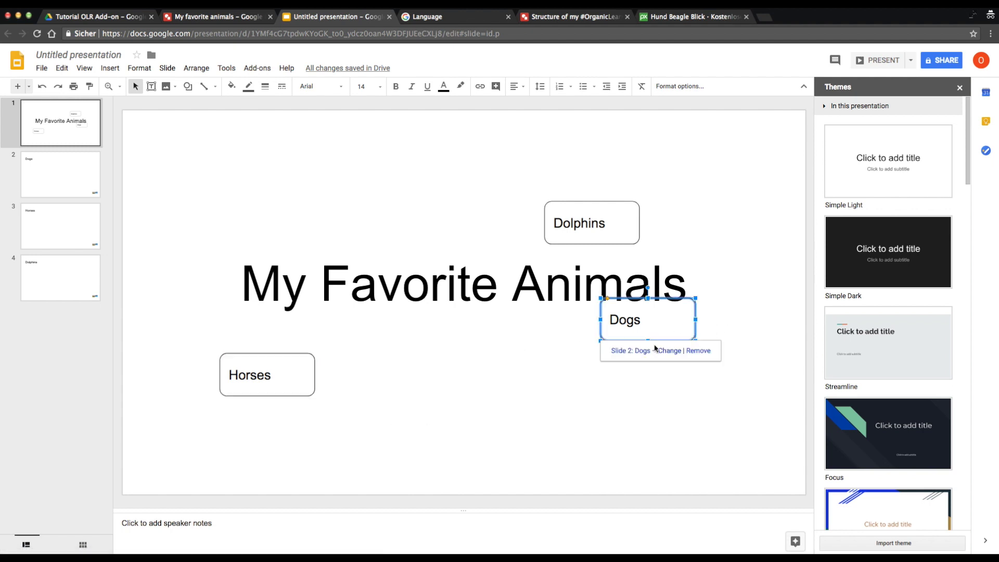
{"action": "left_click", "coordinate": [639, 217]}
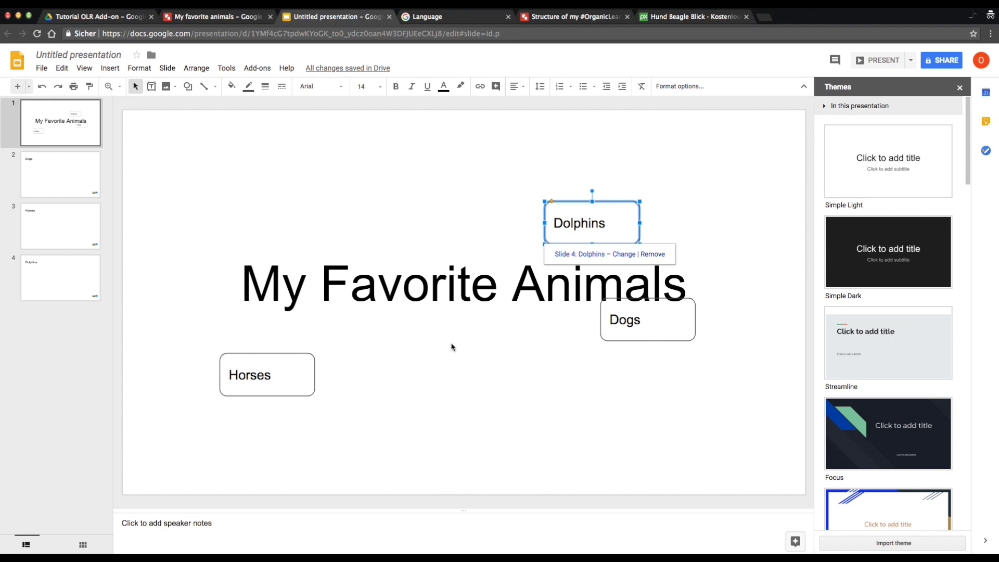
{"action": "right_click", "coordinate": [311, 366]}
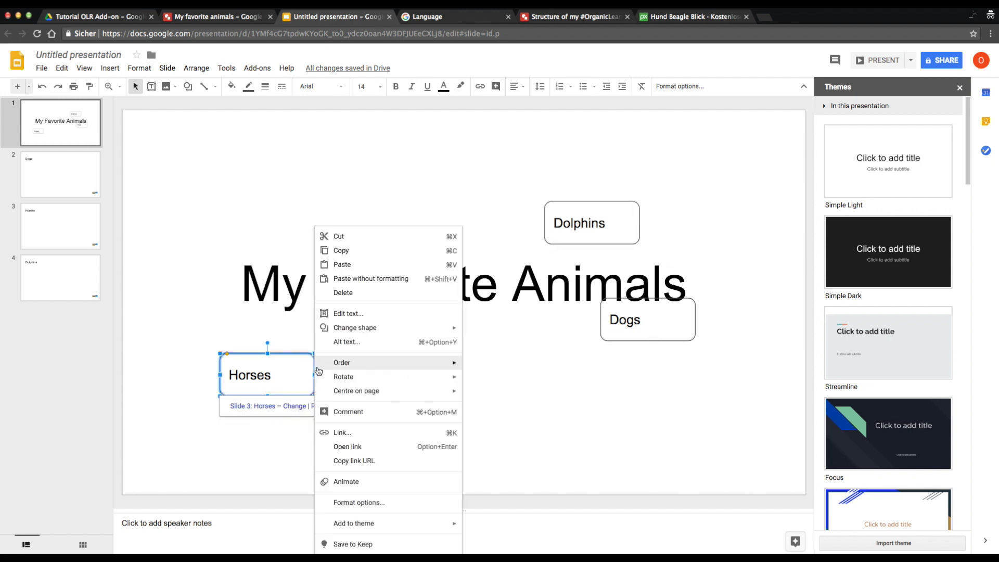
{"action": "left_click", "coordinate": [539, 391]}
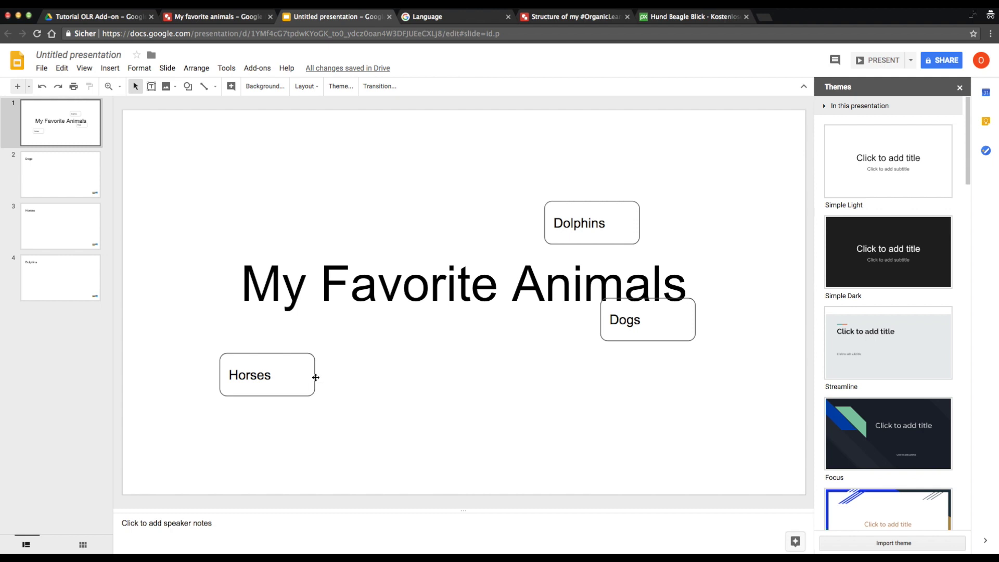
{"action": "left_click", "coordinate": [314, 376]}
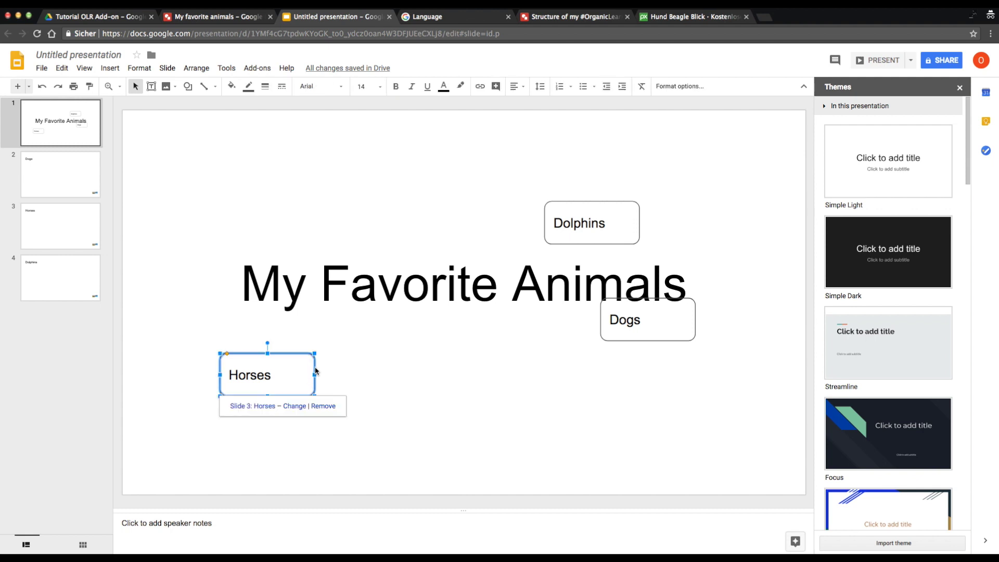
{"action": "left_click_drag", "start_coordinate": [316, 370], "coordinate": [519, 371]}
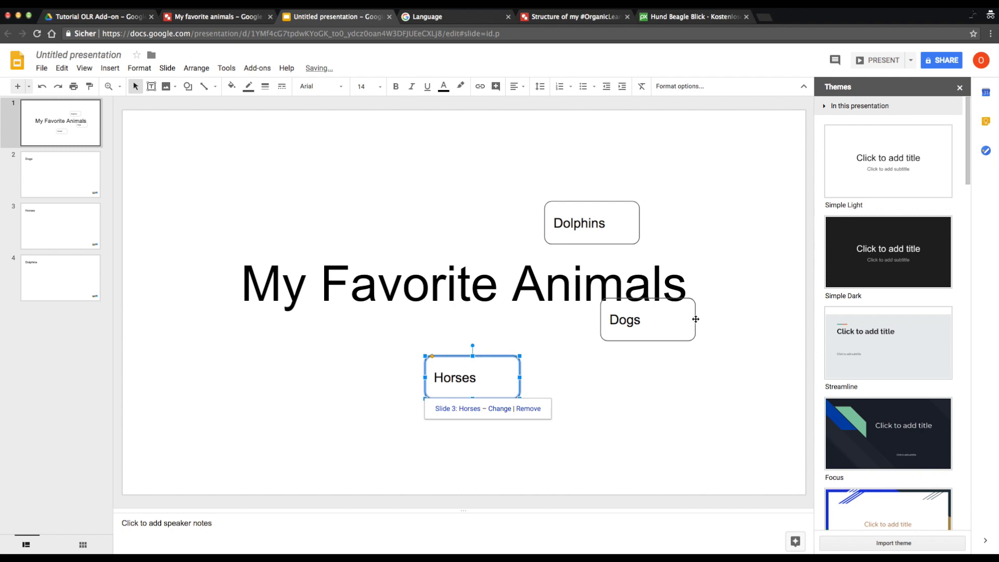
{"action": "left_click_drag", "start_coordinate": [696, 319], "coordinate": [291, 368]}
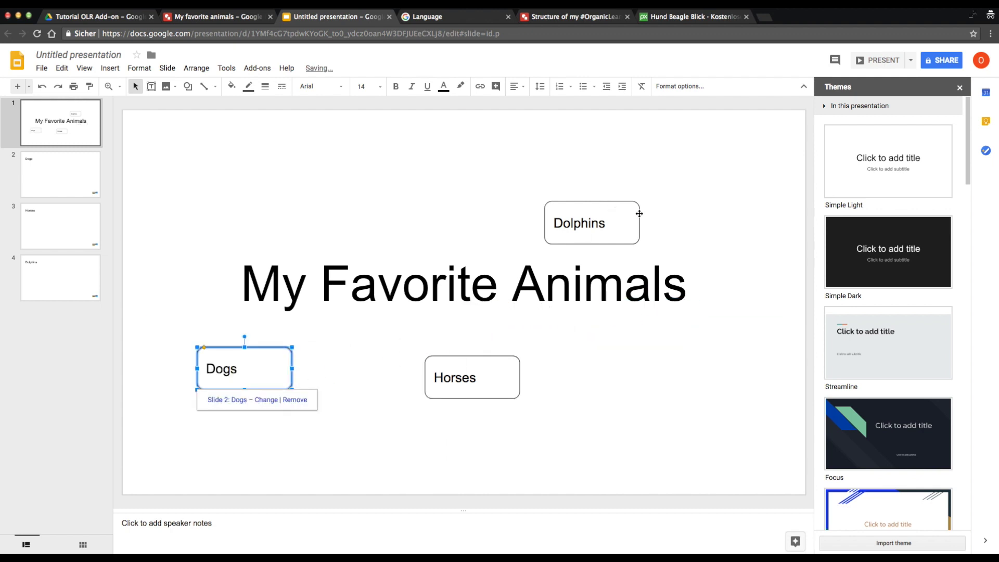
{"action": "left_click_drag", "start_coordinate": [639, 214], "coordinate": [750, 368]}
Step: Nudge the Horses and Dolphins boxes up to line up with Dogs
{"action": "left_click", "coordinate": [519, 356]}
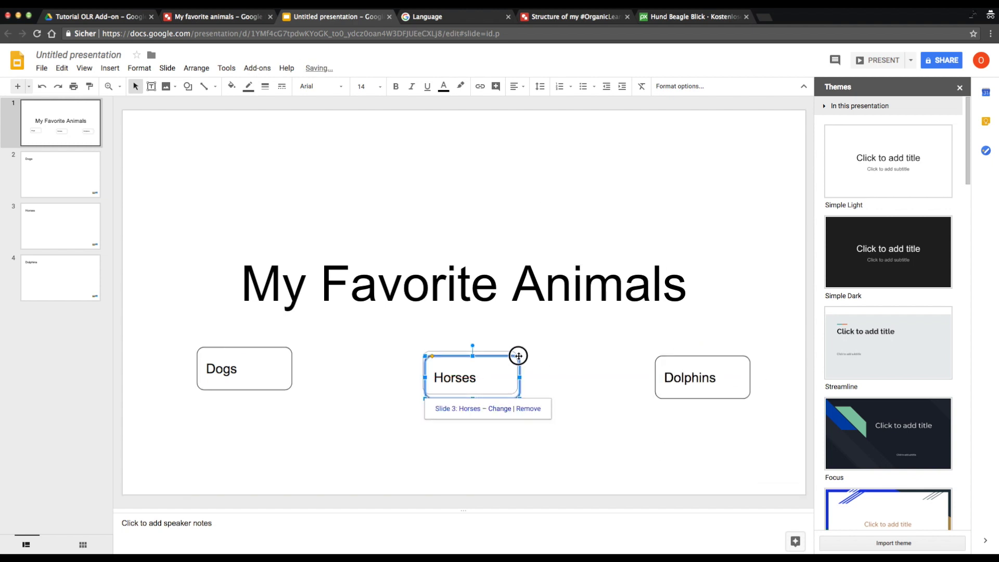
{"action": "left_click_drag", "start_coordinate": [519, 356], "coordinate": [516, 347]}
{"action": "left_click", "coordinate": [748, 360]}
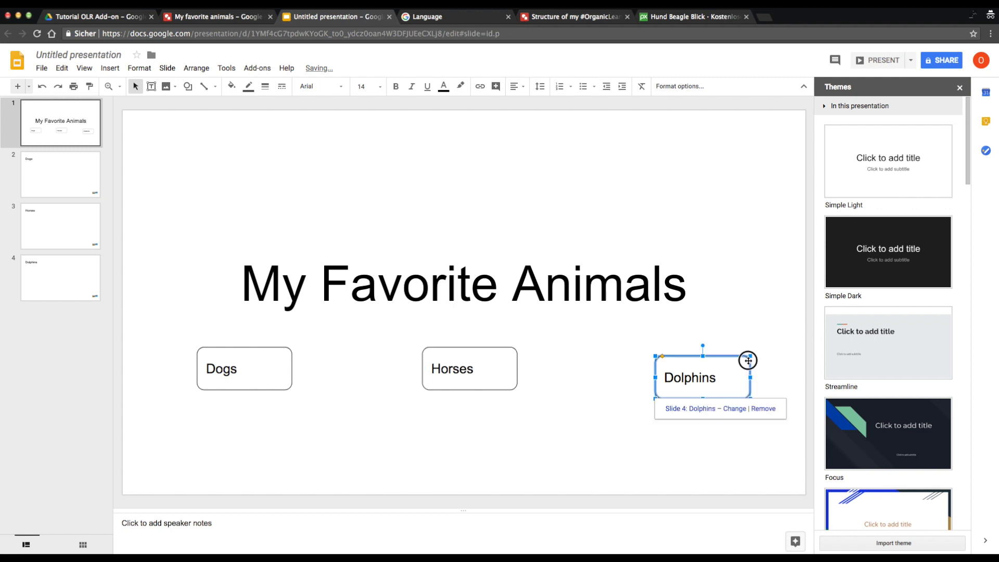
{"action": "left_click_drag", "start_coordinate": [748, 360], "coordinate": [746, 352]}
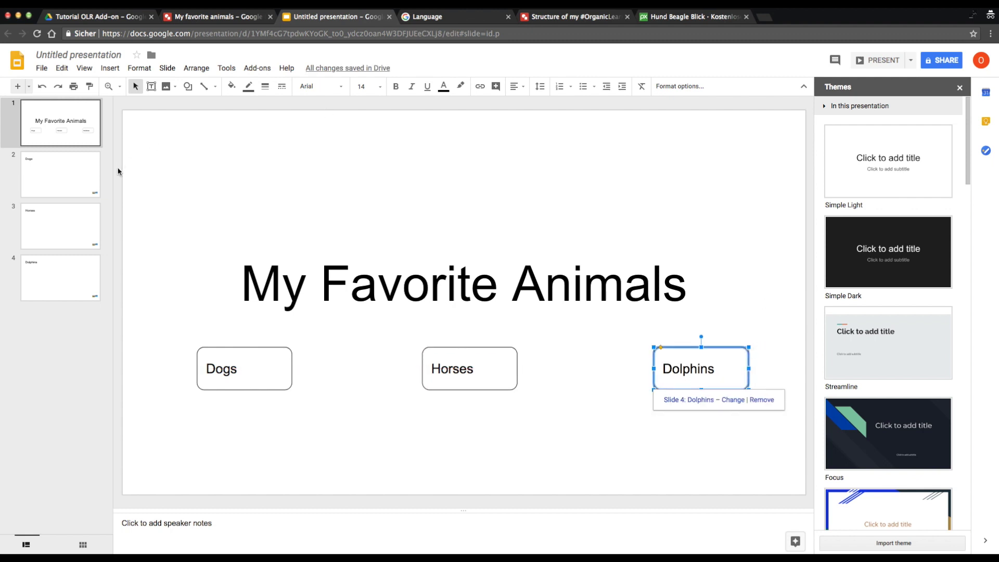
Step: Preview the Dogs, Horses and Dolphins slides, then return to the title slide
{"action": "left_click", "coordinate": [82, 179]}
{"action": "left_click", "coordinate": [73, 238]}
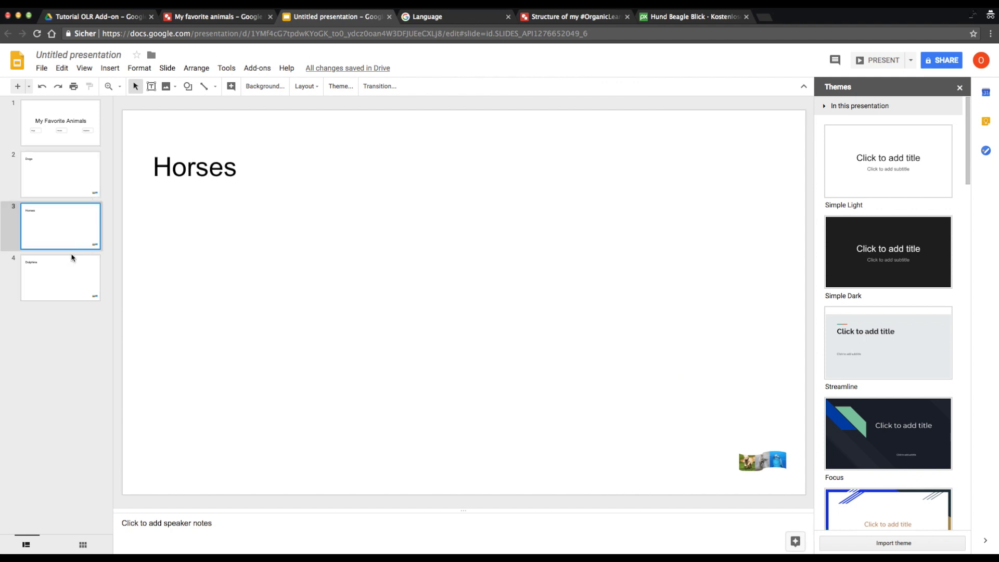
{"action": "left_click", "coordinate": [71, 266]}
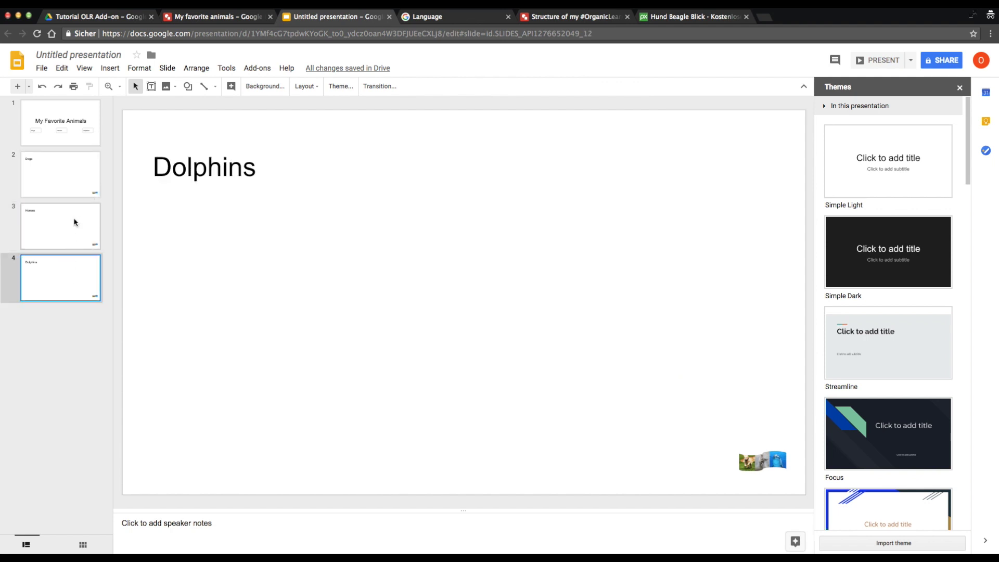
{"action": "left_click", "coordinate": [71, 108]}
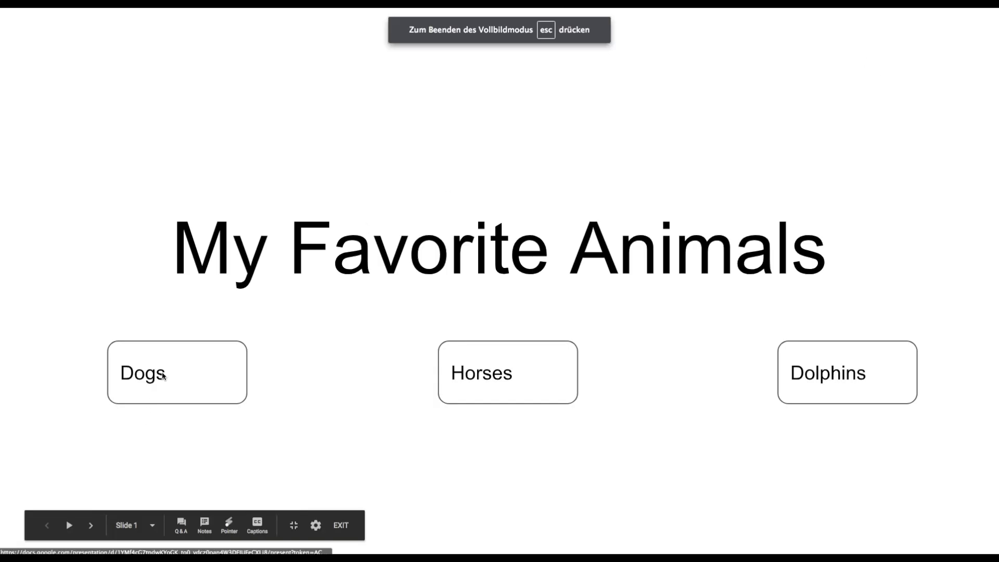
{"action": "left_click", "coordinate": [177, 374]}
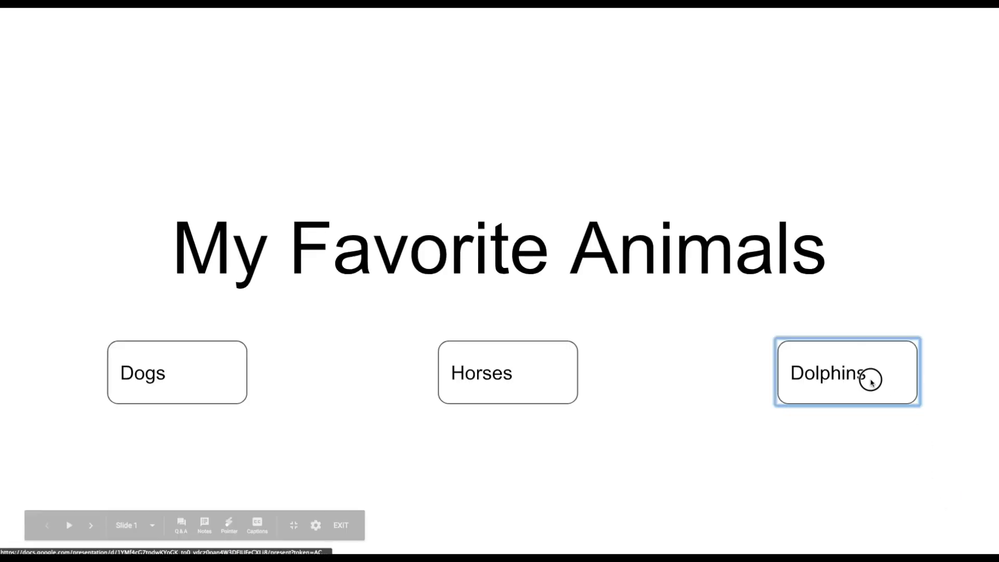
{"action": "left_click", "coordinate": [934, 508]}
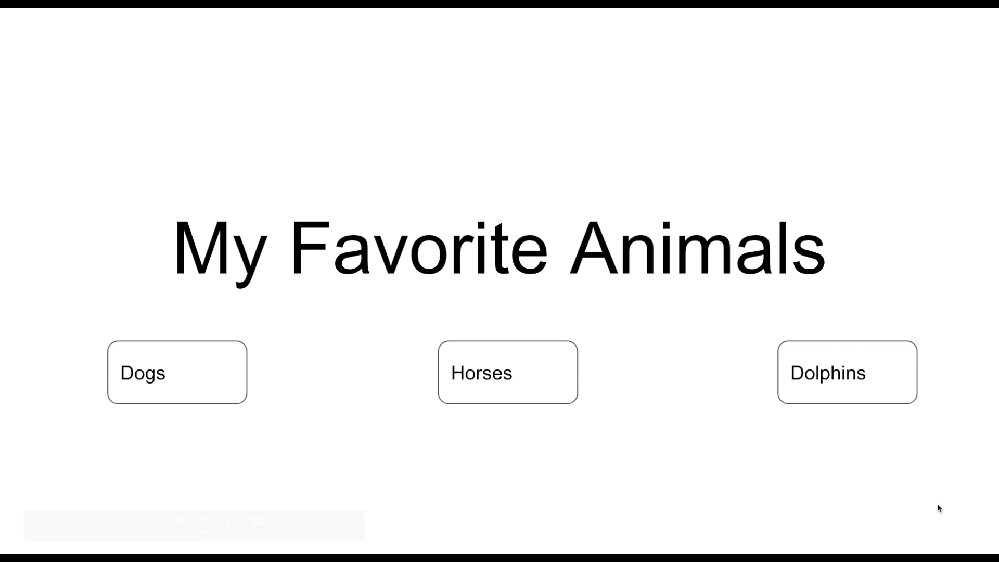
{"action": "key", "text": "Escape"}
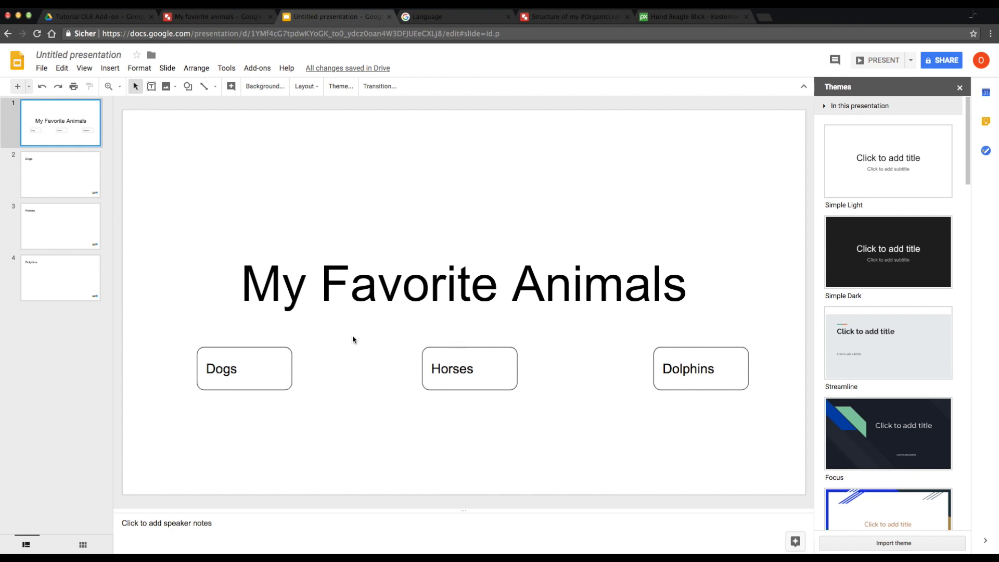
{"action": "left_click", "coordinate": [959, 87]}
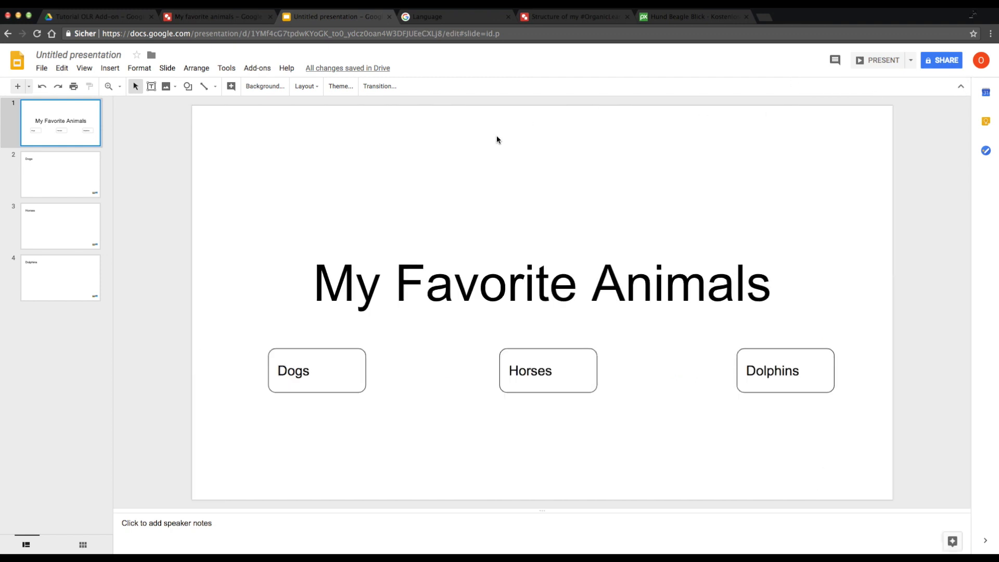
{"action": "left_click", "coordinate": [67, 180]}
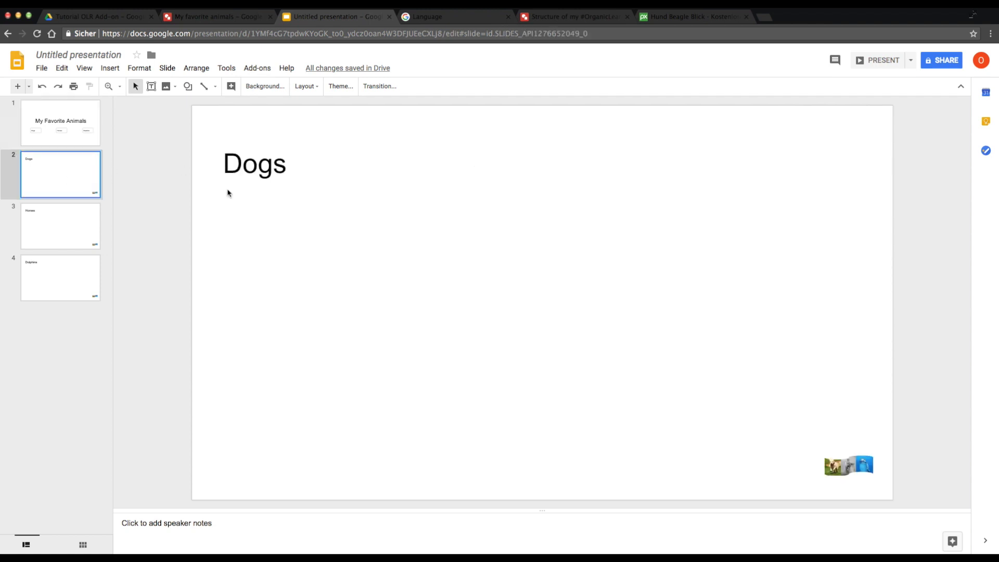
{"action": "left_click", "coordinate": [566, 19]}
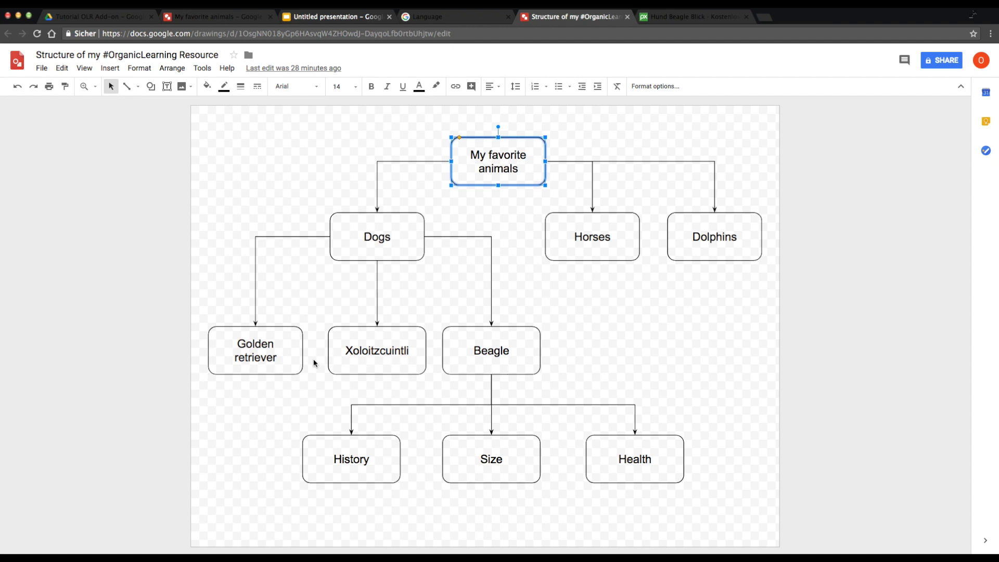
Step: Return to the presentation's Dogs slide
{"action": "left_click", "coordinate": [319, 19]}
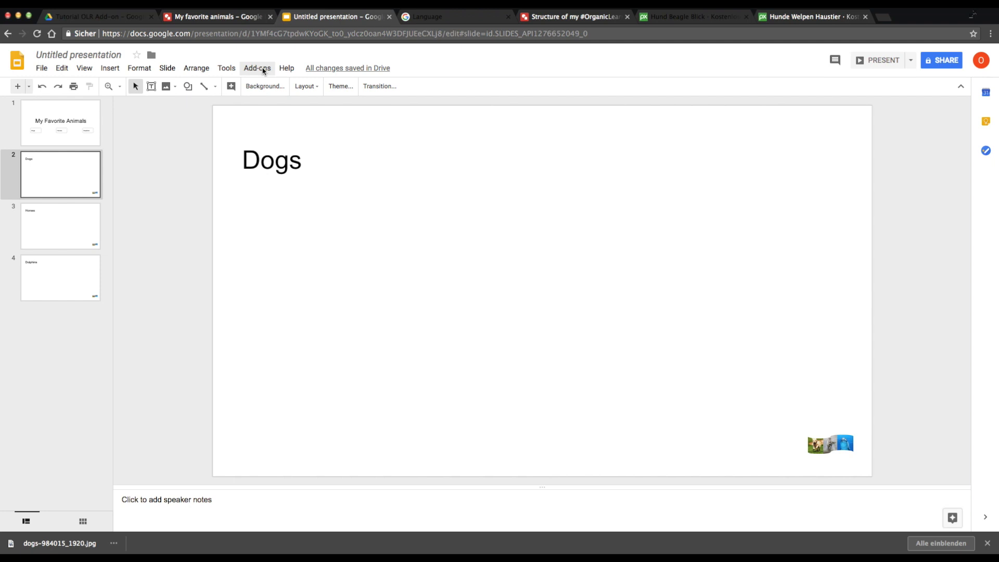
Step: Pick the add-on's back-button option that uses an image from Drive or an upload
{"action": "left_click", "coordinate": [263, 71]}
{"action": "mouse_move", "coordinate": [274, 109]}
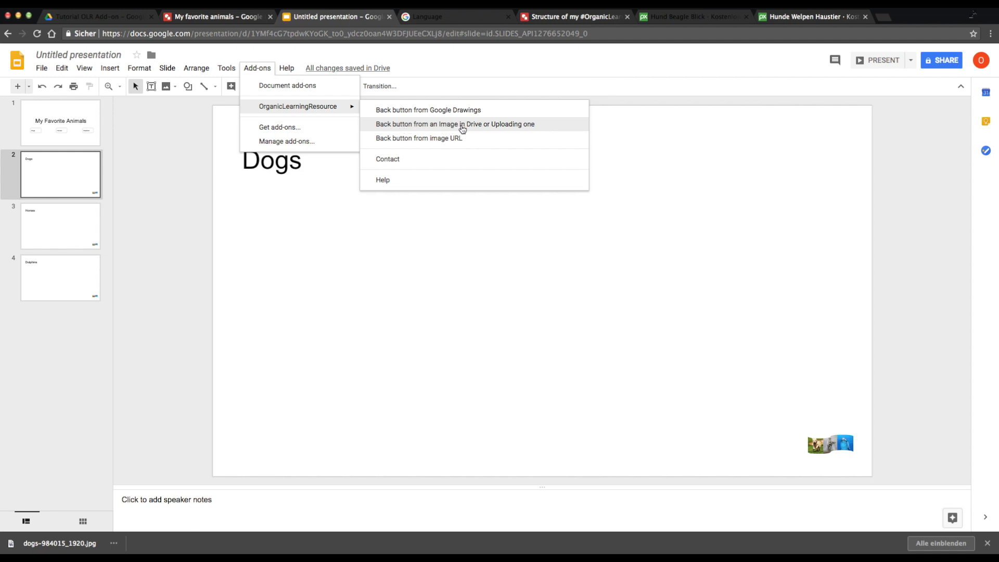
{"action": "left_click", "coordinate": [503, 129]}
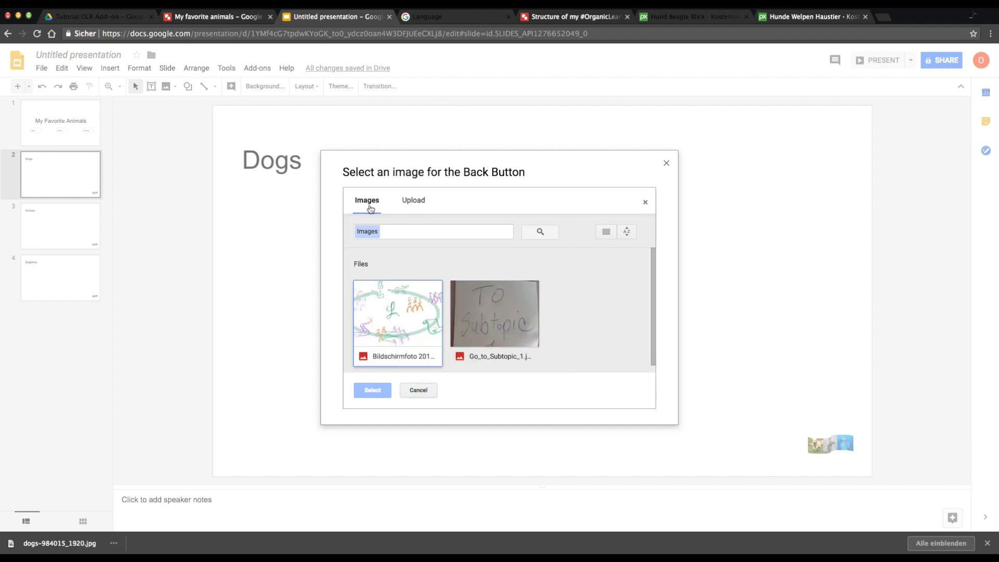
Step: Upload dogs-984015_1920.jpg by dropping it into the dialog's Upload area
{"action": "left_click", "coordinate": [414, 203]}
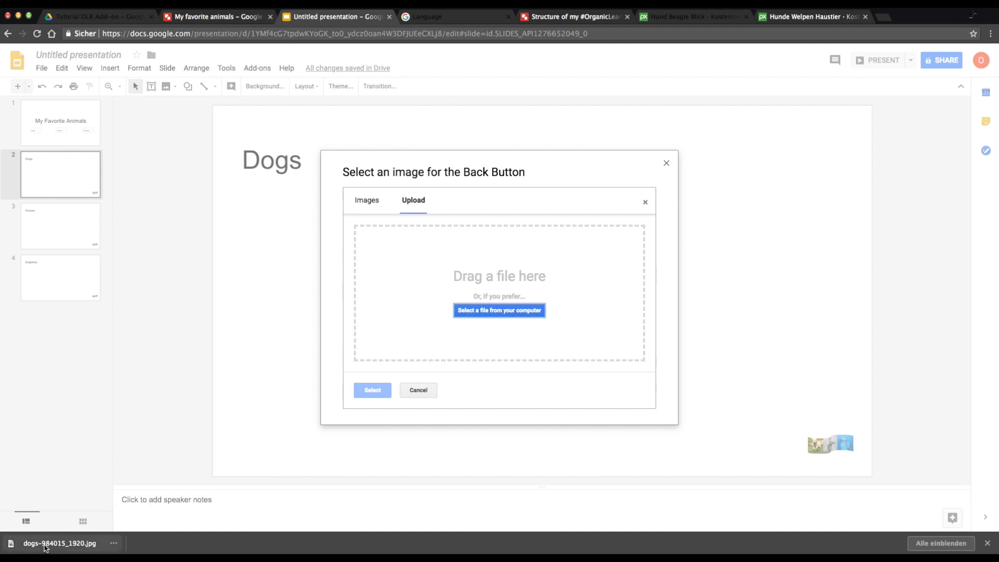
{"action": "left_click_drag", "start_coordinate": [45, 548], "coordinate": [571, 301]}
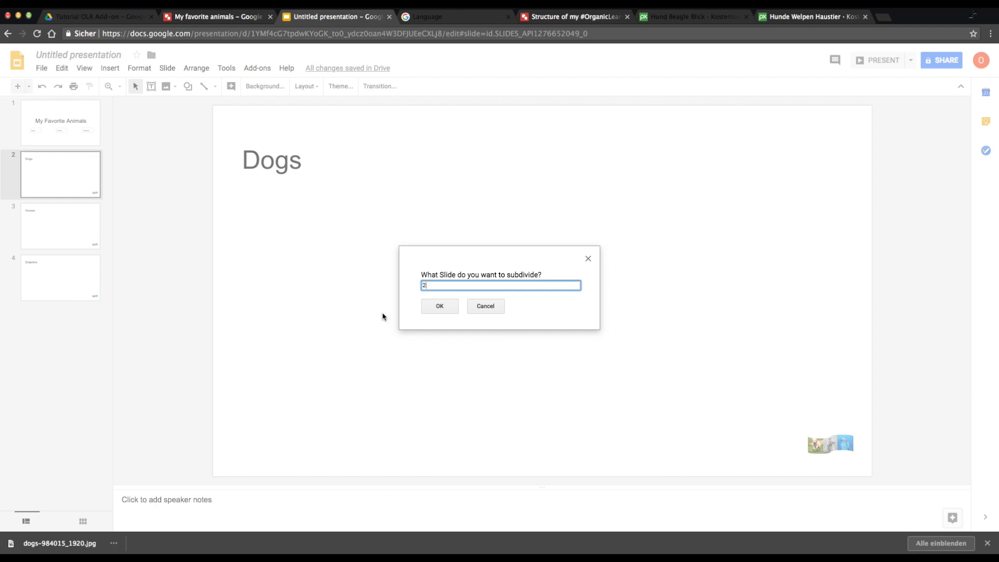
Step: Confirm slide 2 for subdivision and request 3 new slides
{"action": "left_click", "coordinate": [440, 310]}
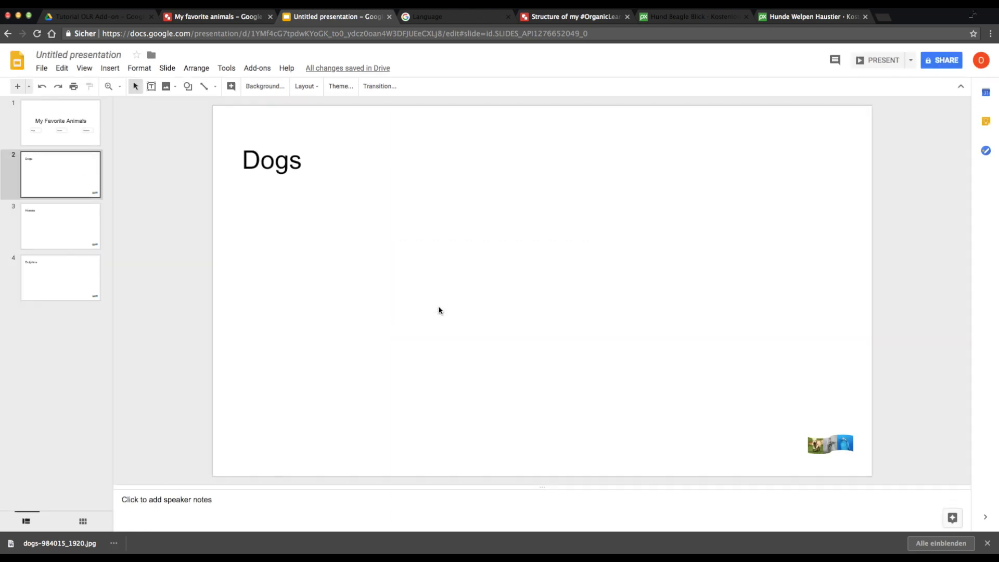
{"action": "left_click", "coordinate": [440, 310]}
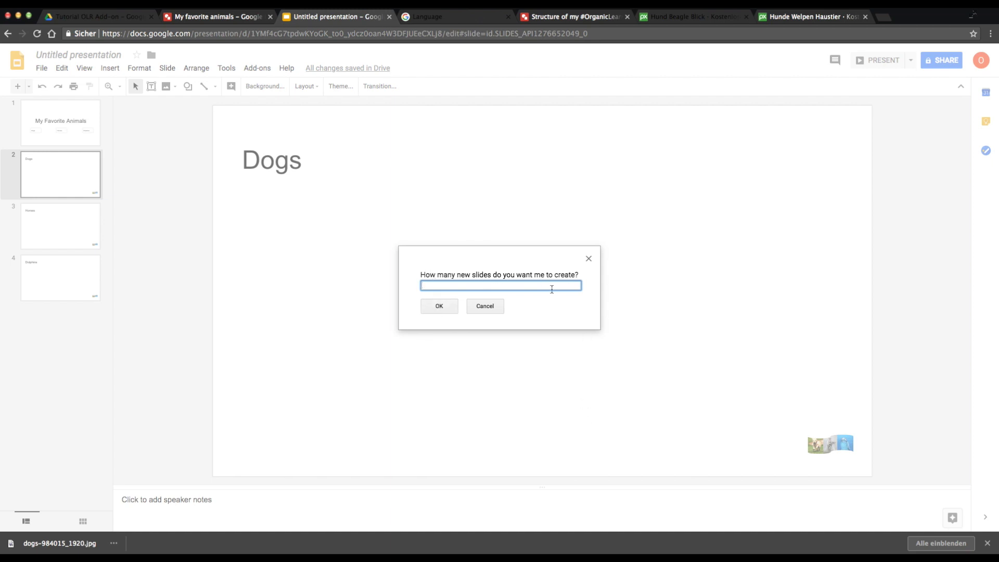
{"action": "left_click", "coordinate": [572, 20]}
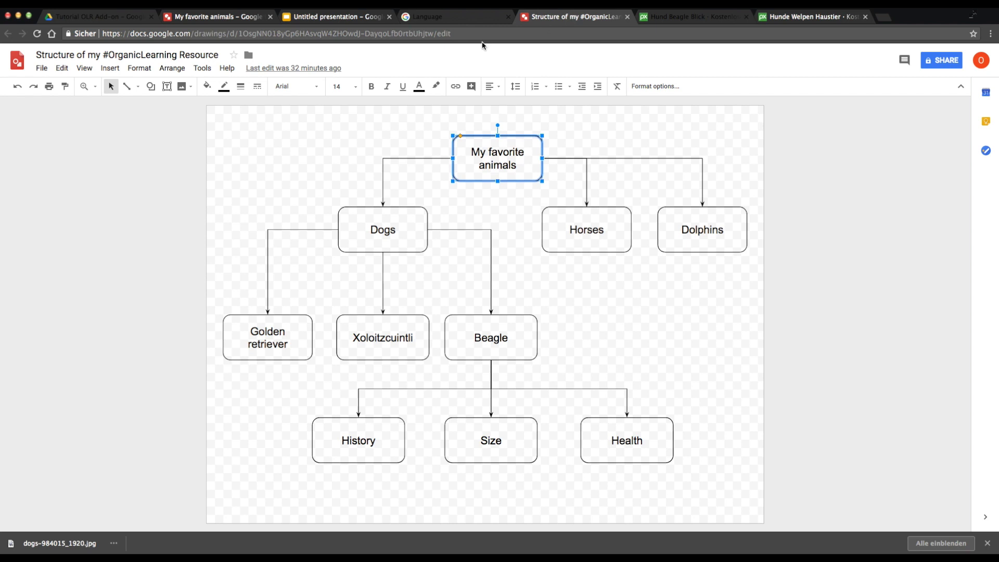
{"action": "left_click", "coordinate": [327, 16]}
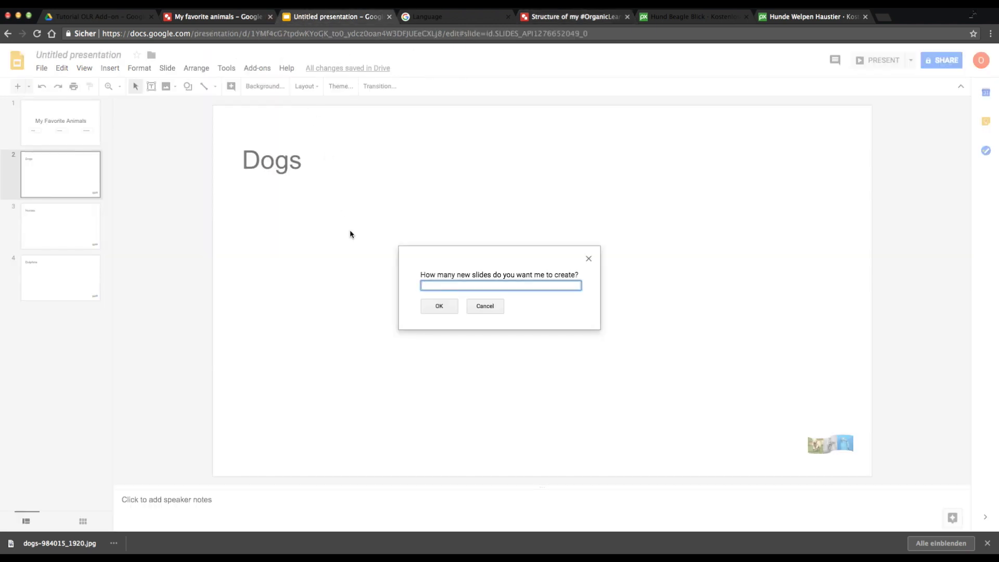
{"action": "type", "text": "3"}
{"action": "left_click", "coordinate": [431, 310]}
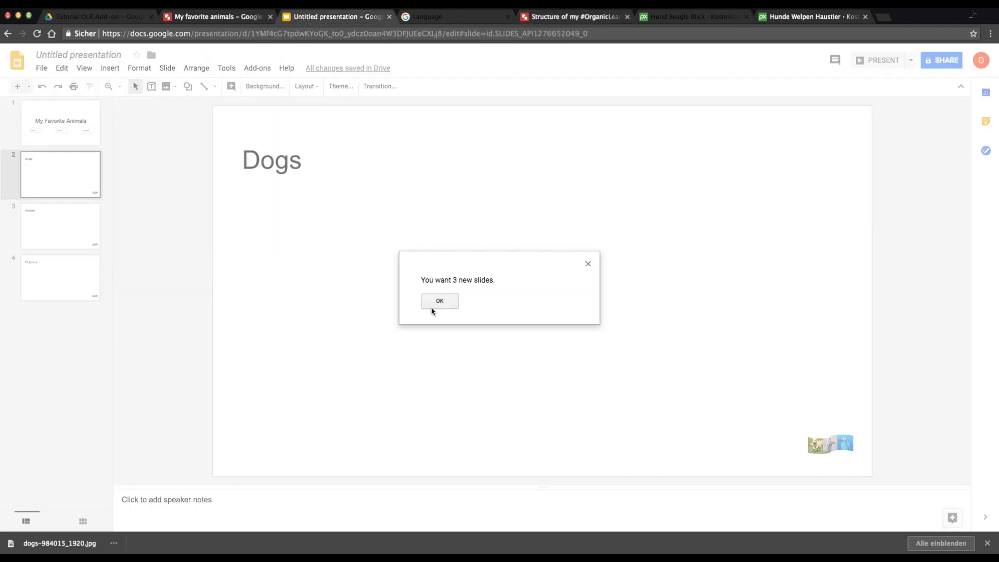
{"action": "left_click", "coordinate": [431, 311]}
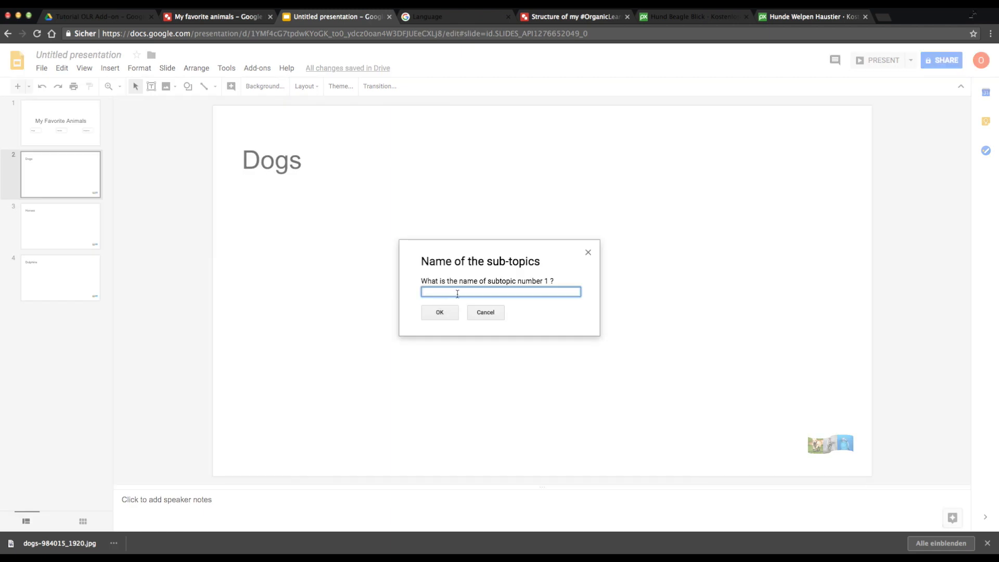
Step: Copy 'Golden retriever' from the diagram and enter it as subtopic 1
{"action": "left_click", "coordinate": [577, 16]}
{"action": "left_click", "coordinate": [251, 329]}
{"action": "left_click_drag", "start_coordinate": [252, 329], "coordinate": [290, 344]}
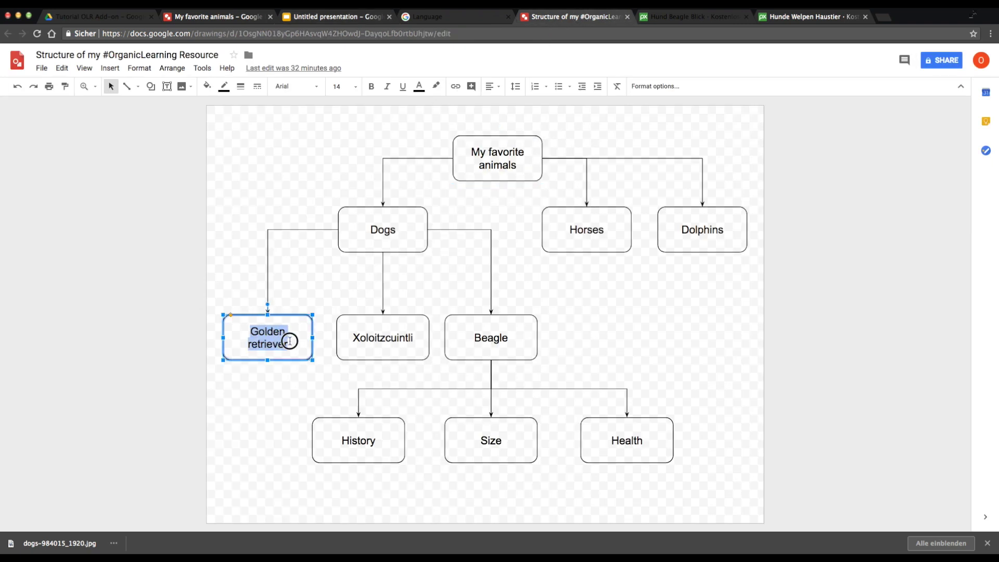
{"action": "key", "text": "ctrl+c"}
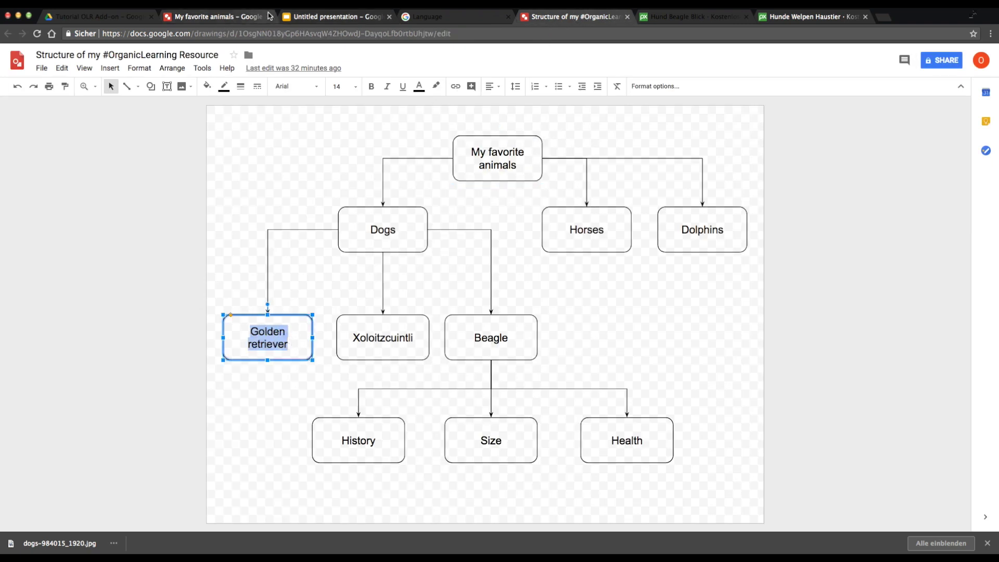
{"action": "left_click", "coordinate": [296, 16]}
{"action": "key", "text": "ctrl+v"}
{"action": "left_click", "coordinate": [440, 313]}
{"action": "left_click", "coordinate": [439, 299]}
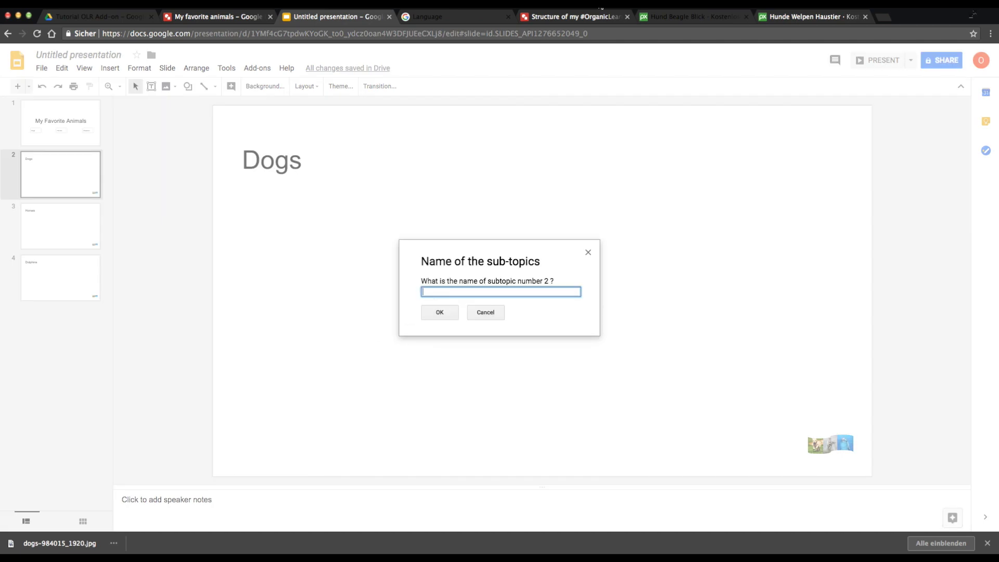
Step: Copy 'Xoloitzcuintli' from the diagram and enter it as subtopic 2
{"action": "left_click", "coordinate": [578, 17]}
{"action": "left_click", "coordinate": [413, 338]}
{"action": "left_click_drag", "start_coordinate": [413, 338], "coordinate": [346, 330]}
{"action": "key", "text": "ctrl+c"}
{"action": "left_click", "coordinate": [297, 17]}
{"action": "key", "text": "ctrl+v"}
{"action": "left_click", "coordinate": [440, 312]}
{"action": "left_click", "coordinate": [439, 298]}
Step: Copy 'Beagle' from the diagram and enter it as subtopic 3
{"action": "left_click", "coordinate": [590, 20]}
{"action": "double_click", "coordinate": [475, 336]}
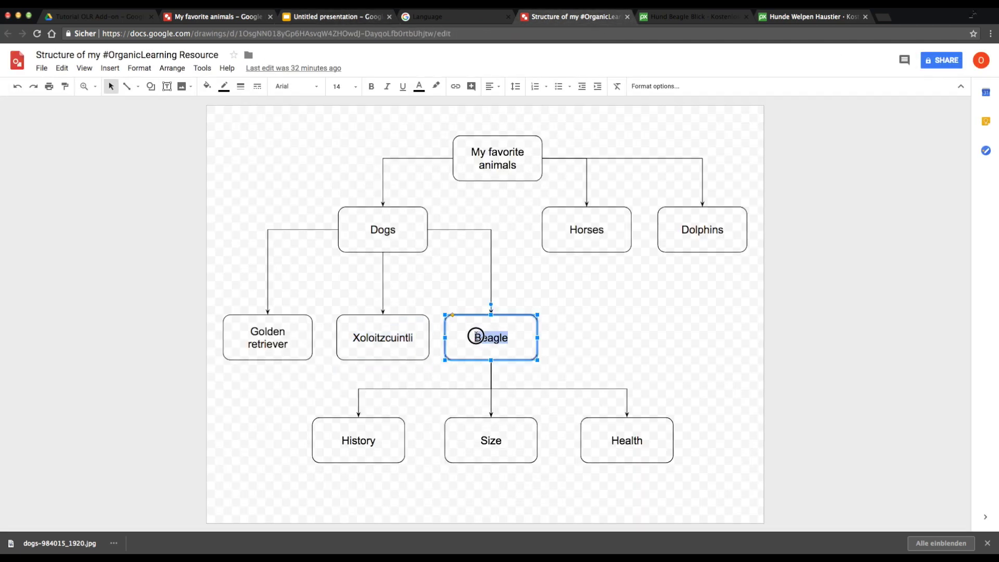
{"action": "key", "text": "ctrl+c"}
{"action": "left_click", "coordinate": [379, 18]}
{"action": "key", "text": "ctrl+v"}
{"action": "left_click", "coordinate": [440, 313]}
{"action": "left_click", "coordinate": [439, 299]}
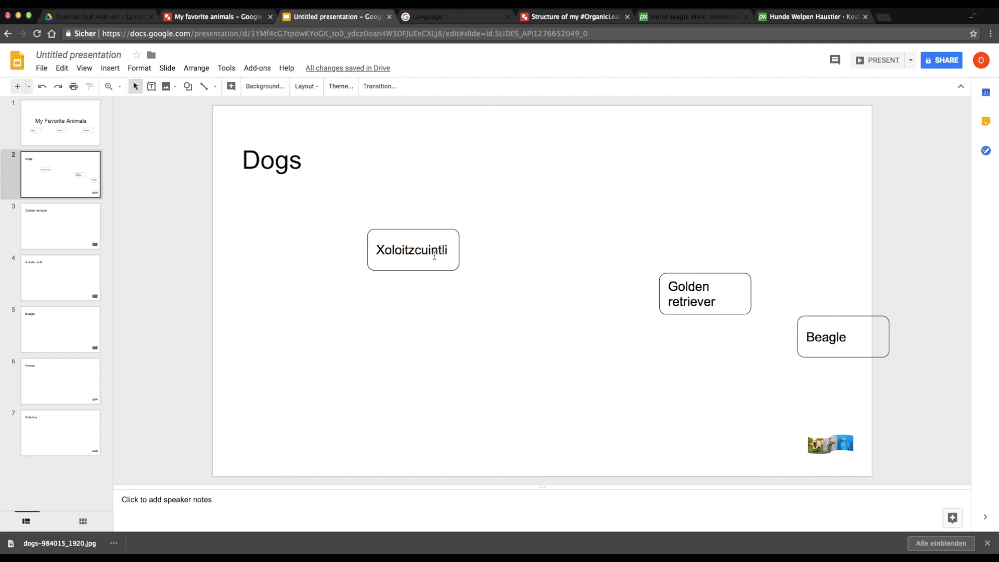
Step: Move Beagle below Xoloitzcuintli, Xoloitzcuintli up and right, and Golden retriever lower on the Dogs slide
{"action": "left_click_drag", "start_coordinate": [837, 317], "coordinate": [469, 322]}
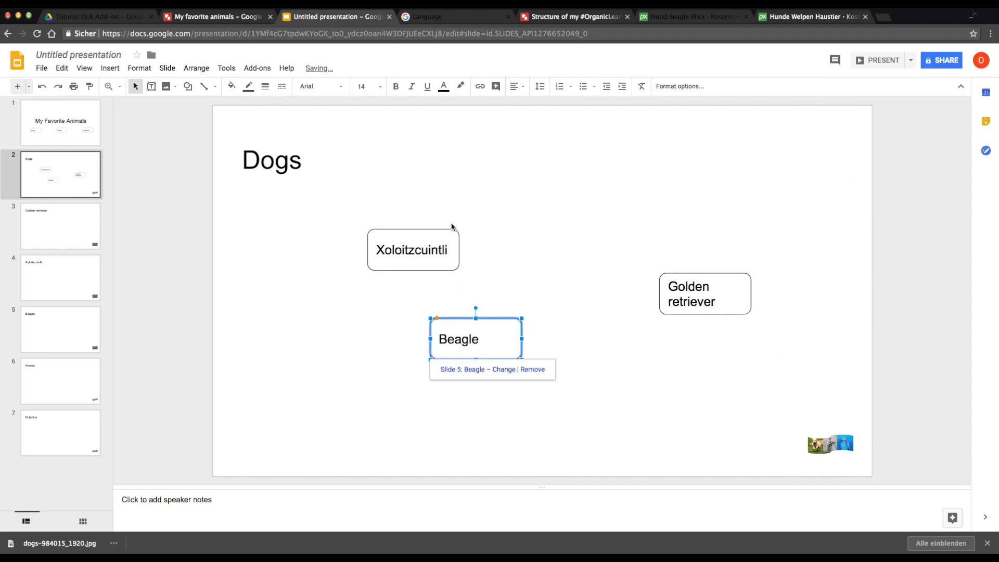
{"action": "left_click_drag", "start_coordinate": [455, 230], "coordinate": [572, 206]}
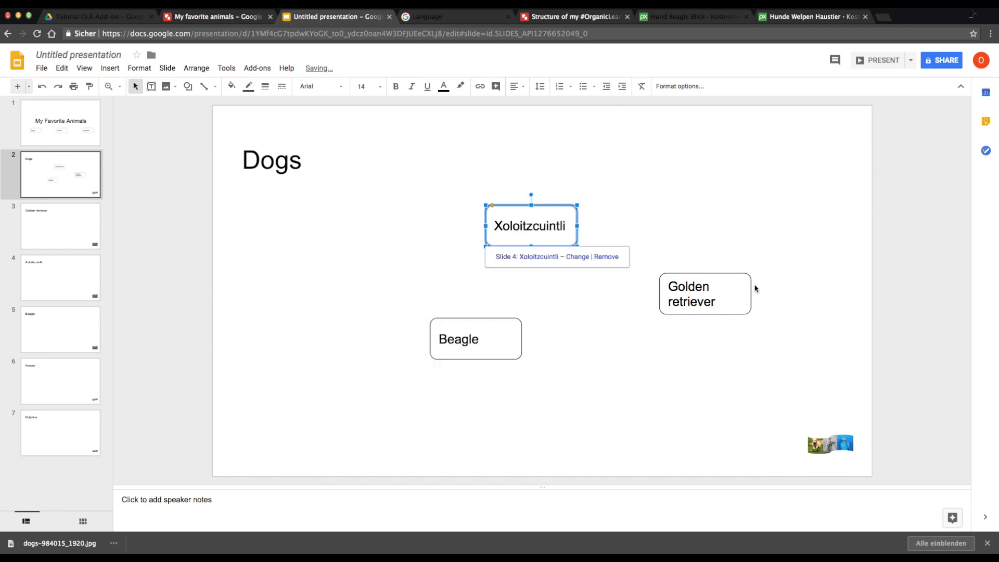
{"action": "left_click_drag", "start_coordinate": [749, 285], "coordinate": [751, 341]}
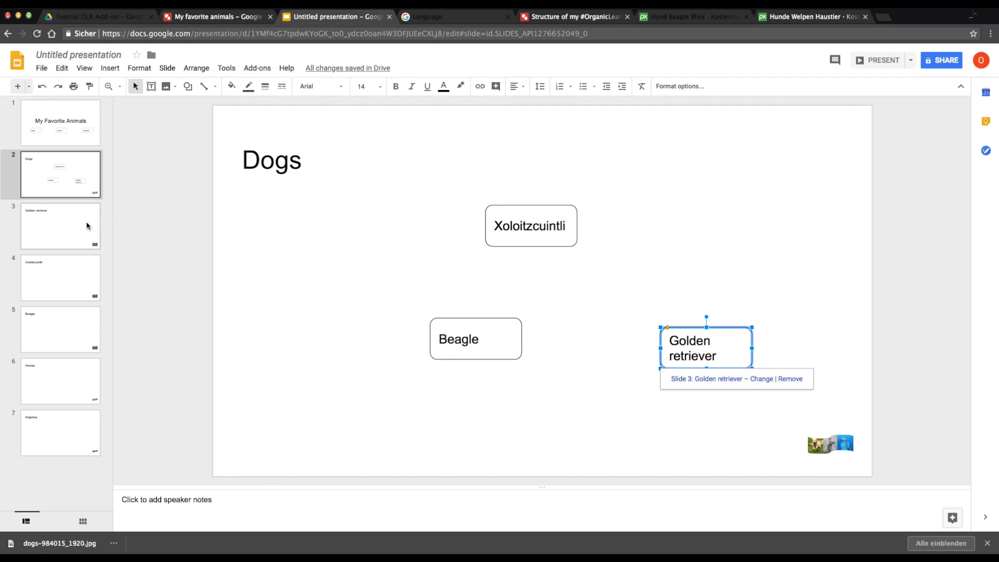
Step: Verify the slide links on the Xoloitzcuintli, Beagle and Golden retriever boxes, then go to the Golden retriever slide
{"action": "left_click", "coordinate": [573, 242]}
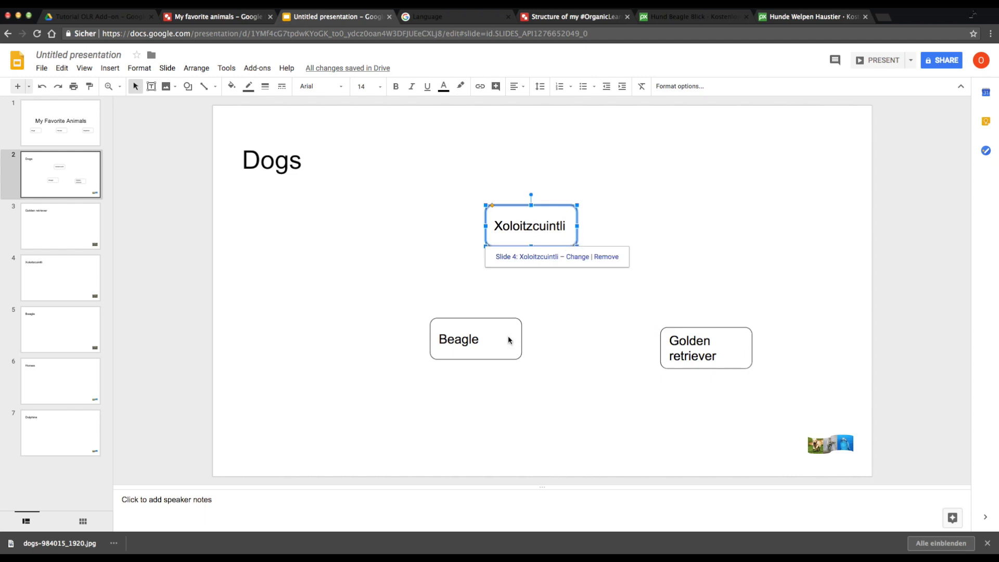
{"action": "left_click", "coordinate": [520, 323]}
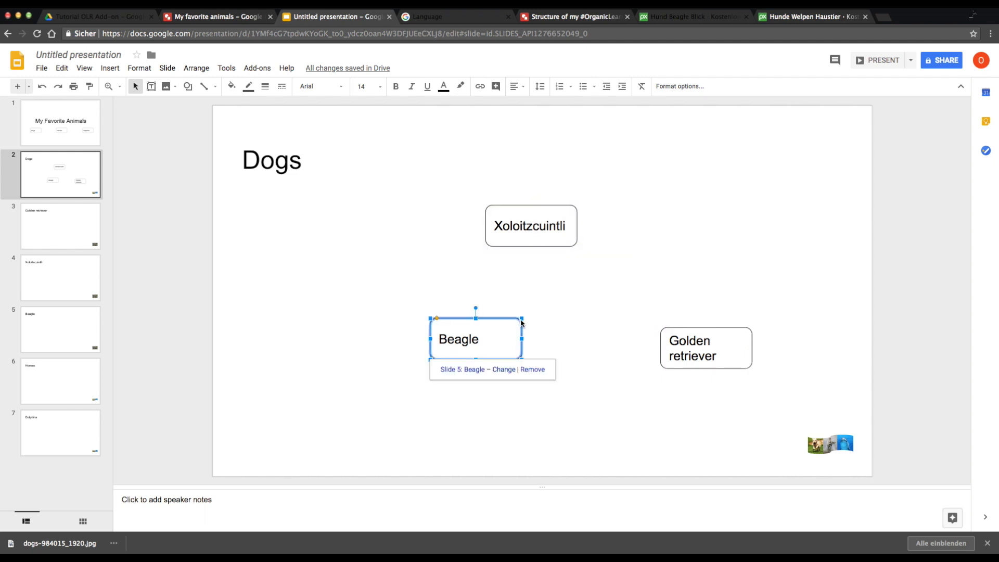
{"action": "left_click", "coordinate": [721, 329]}
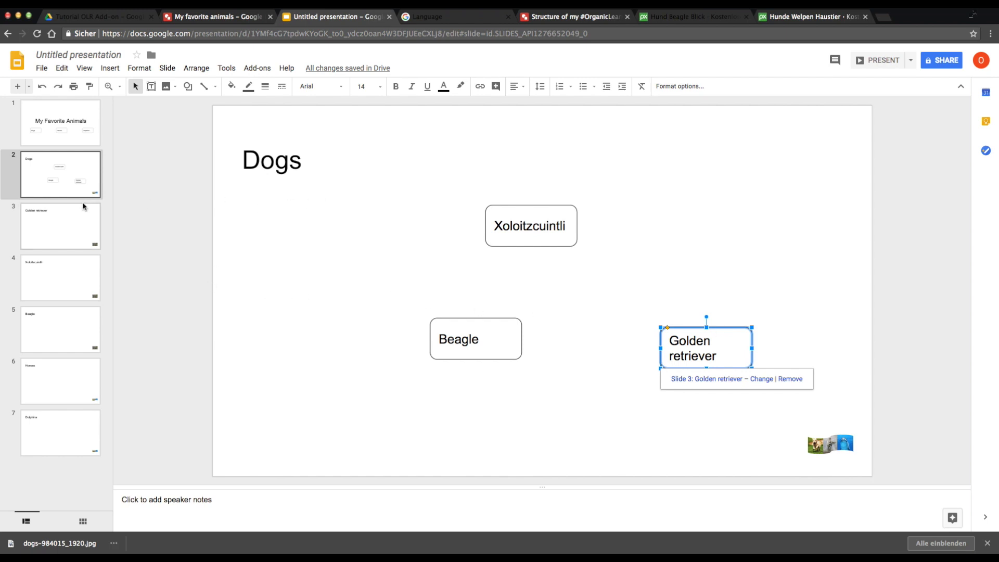
{"action": "left_click", "coordinate": [72, 238]}
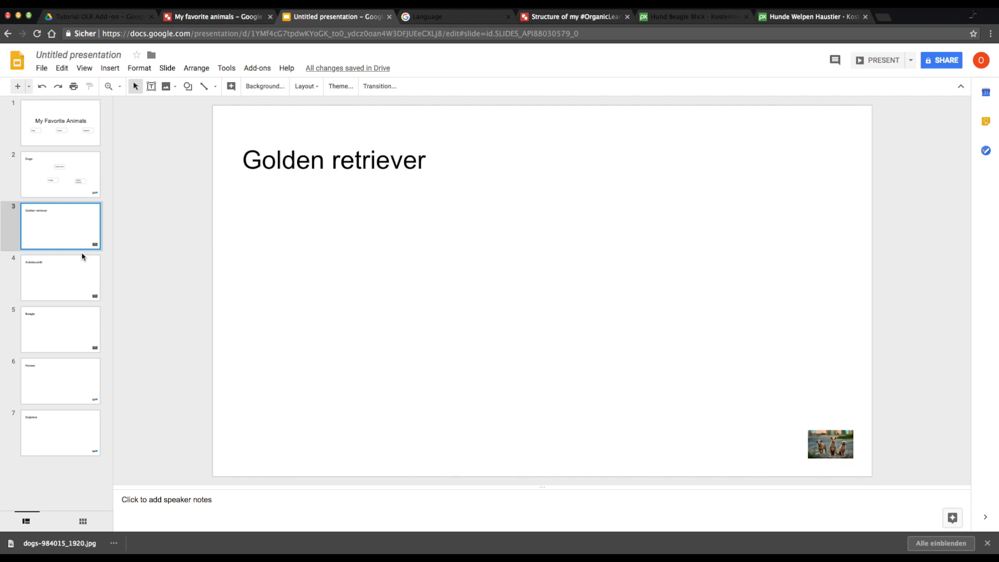
Step: Review the Xoloitzcuintli, Beagle and Golden retriever slides
{"action": "left_click", "coordinate": [79, 281]}
{"action": "left_click", "coordinate": [76, 329]}
{"action": "left_click", "coordinate": [45, 217]}
{"action": "left_click", "coordinate": [54, 284]}
{"action": "left_click", "coordinate": [58, 340]}
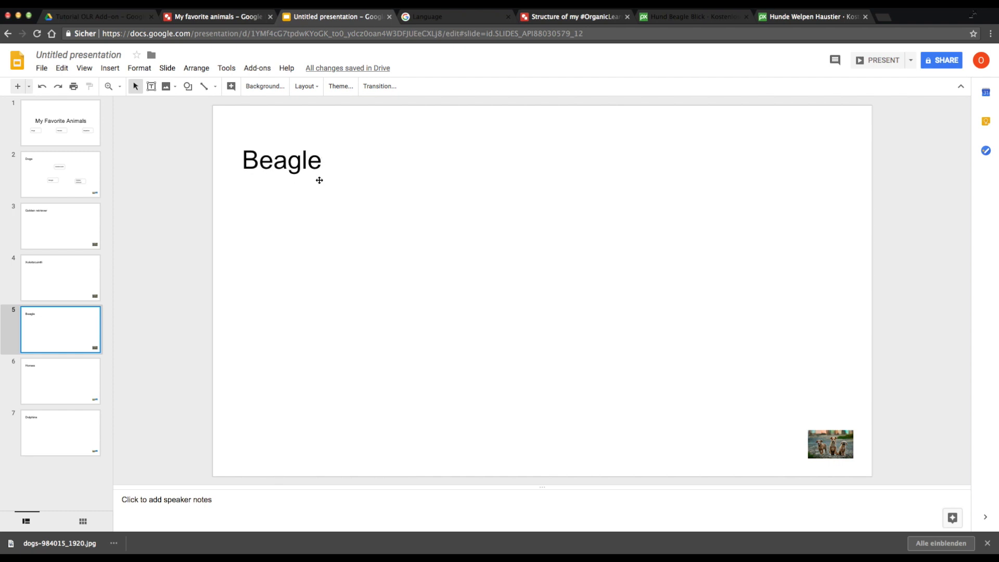
Step: Go back through Dogs to the My Favorite Animals title slide and start presenting
{"action": "left_click", "coordinate": [70, 177]}
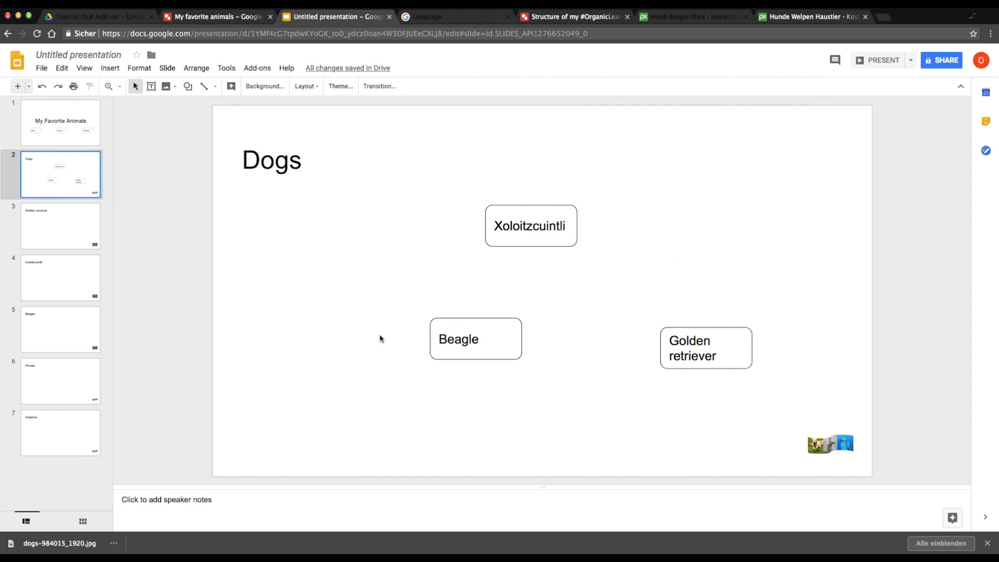
{"action": "left_click", "coordinate": [78, 119]}
{"action": "left_click", "coordinate": [865, 62]}
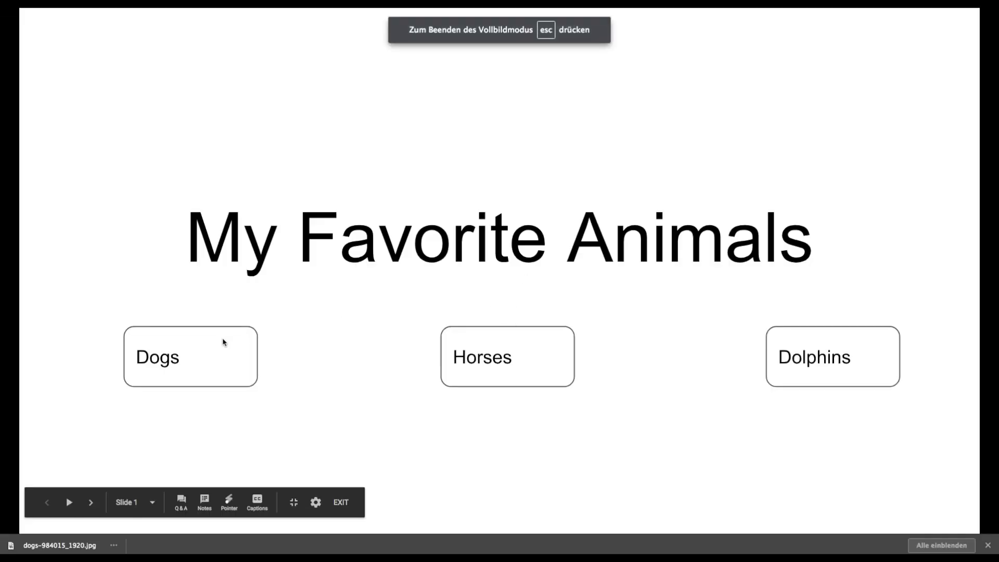
Step: Jump from the title slide to Dogs, then test the Xoloitzcuintli and Golden retriever links and their back buttons
{"action": "left_click", "coordinate": [207, 346]}
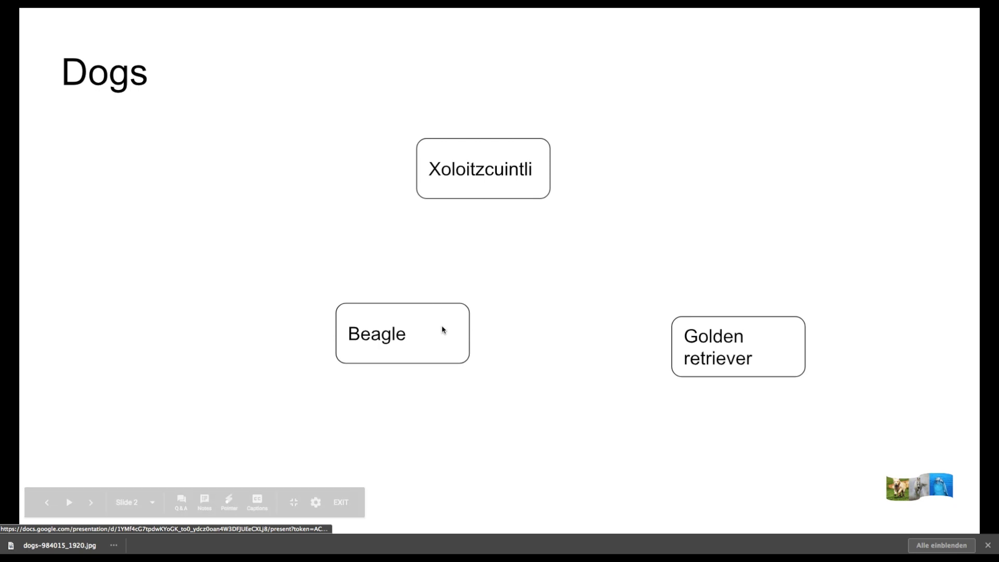
{"action": "left_click", "coordinate": [513, 174]}
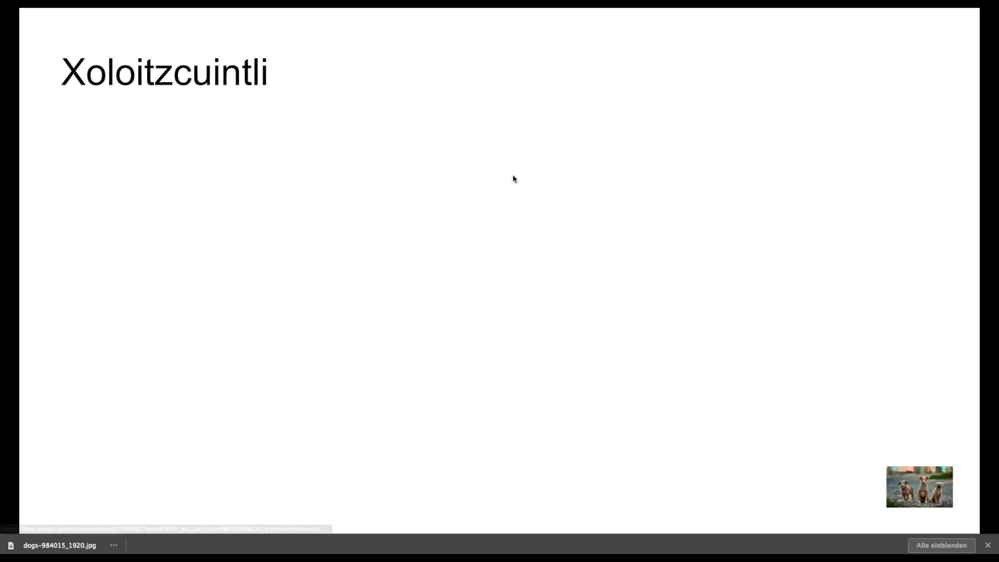
{"action": "left_click", "coordinate": [924, 497]}
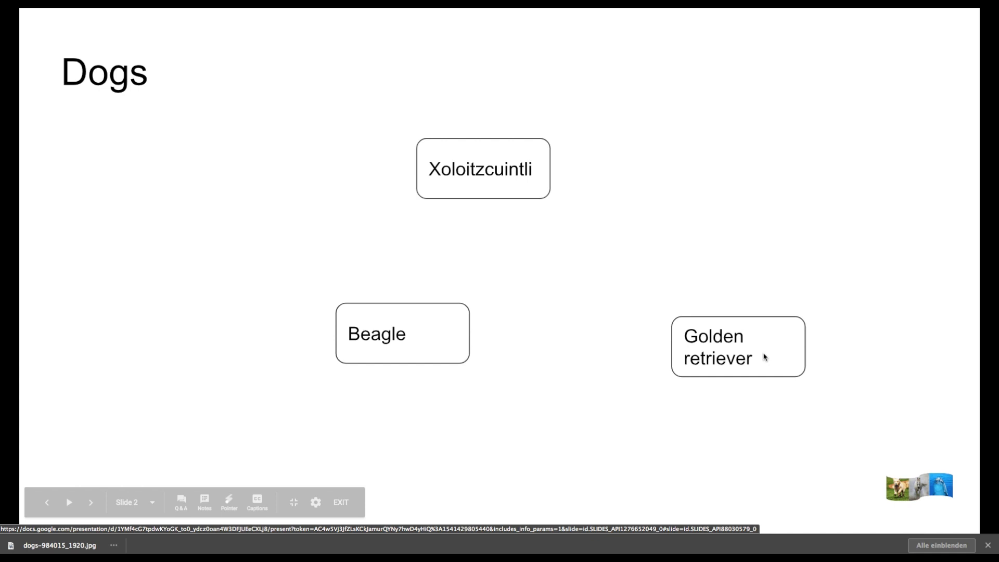
{"action": "left_click", "coordinate": [764, 357]}
{"action": "left_click", "coordinate": [914, 488]}
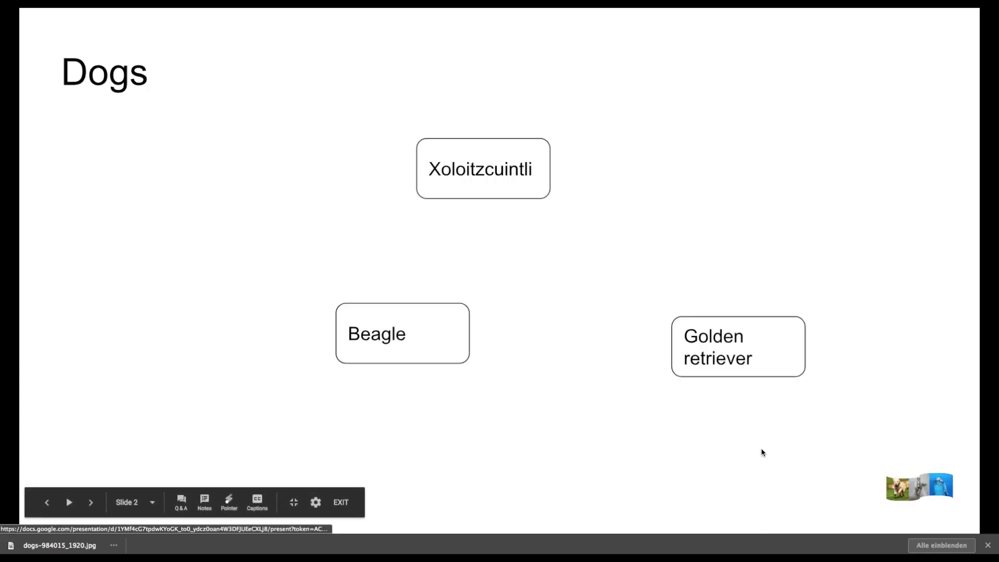
Step: Test the Beagle and Golden retriever links and back buttons again, then exit the slideshow
{"action": "left_click", "coordinate": [434, 338]}
{"action": "left_click", "coordinate": [929, 489]}
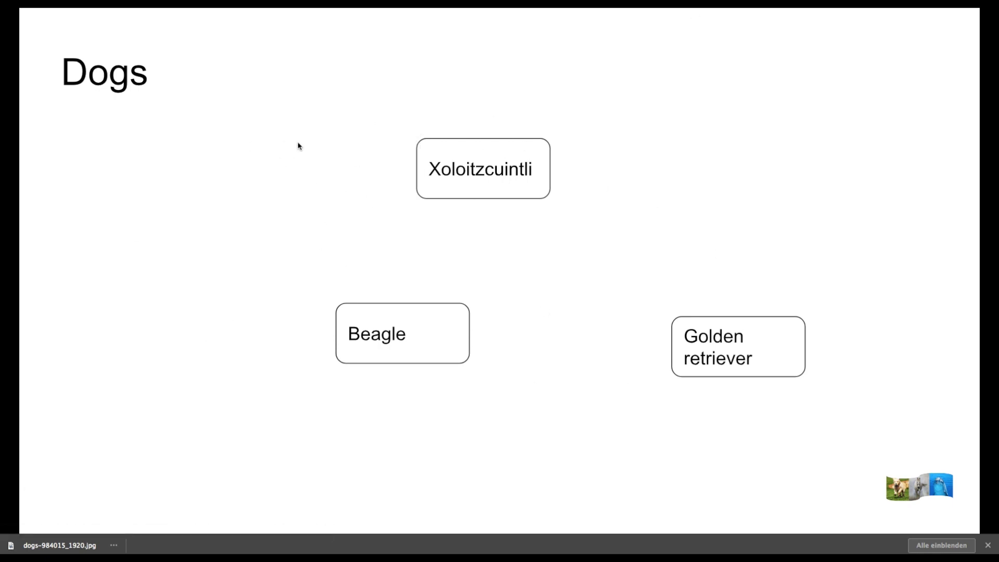
{"action": "left_click", "coordinate": [706, 353]}
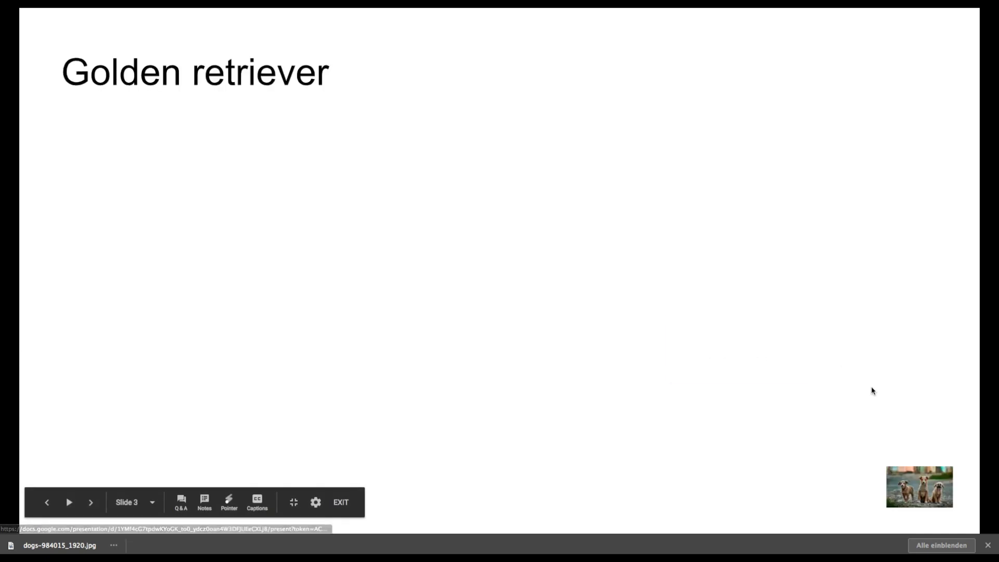
{"action": "left_click", "coordinate": [918, 491]}
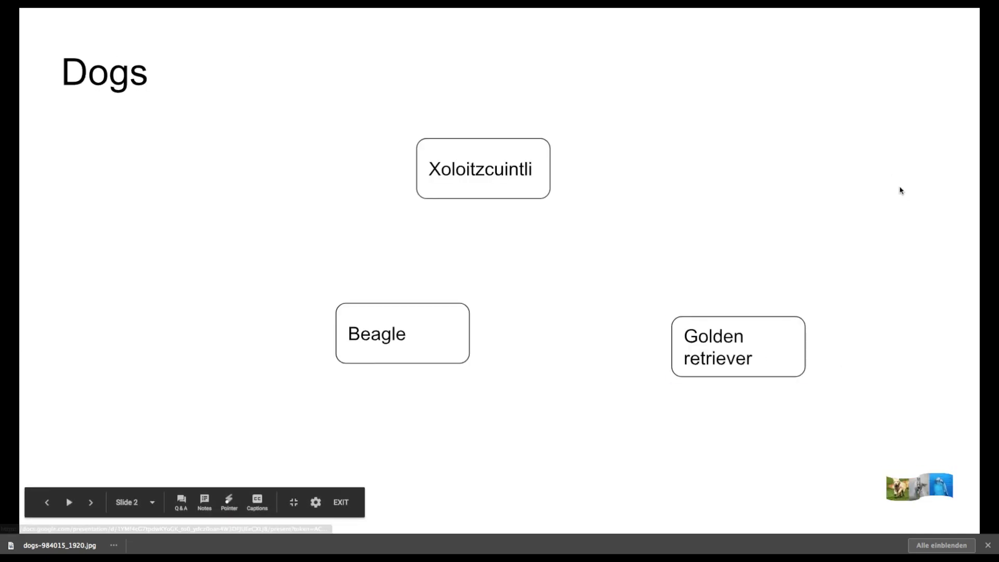
{"action": "key", "text": "Escape"}
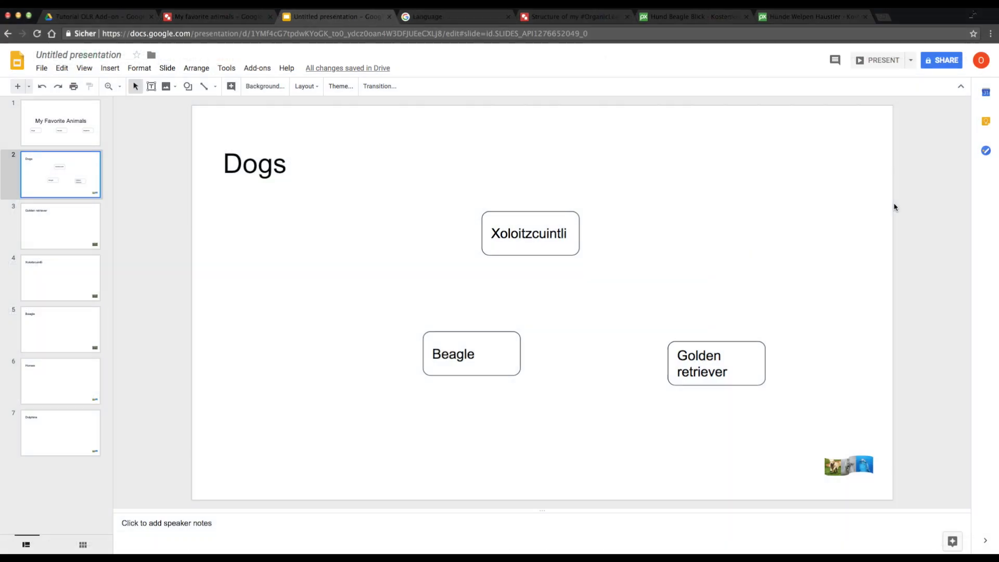
{"action": "left_click", "coordinate": [565, 20]}
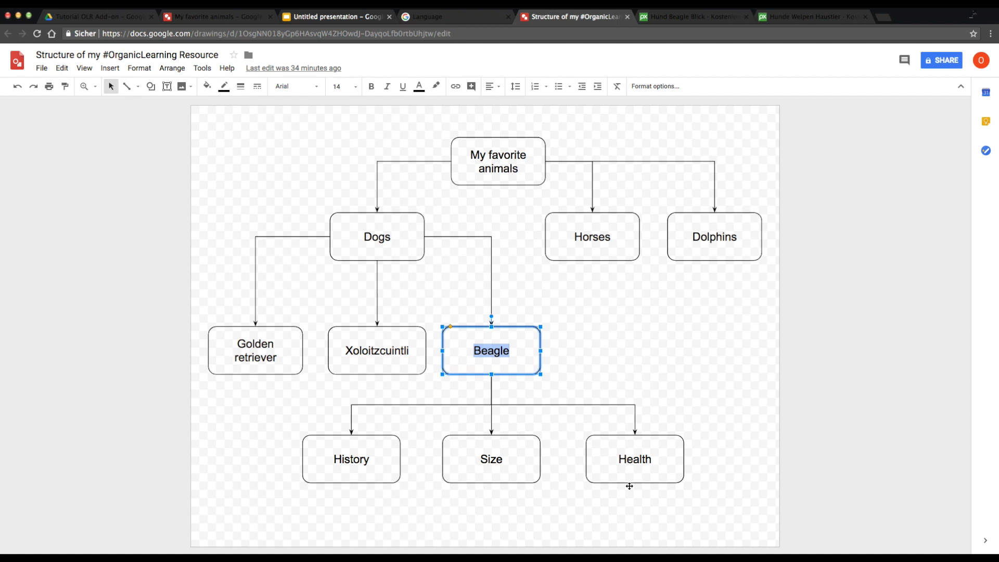
Step: Deselect the Beagle box in the structure diagram and return to the presentation
{"action": "left_click", "coordinate": [738, 450]}
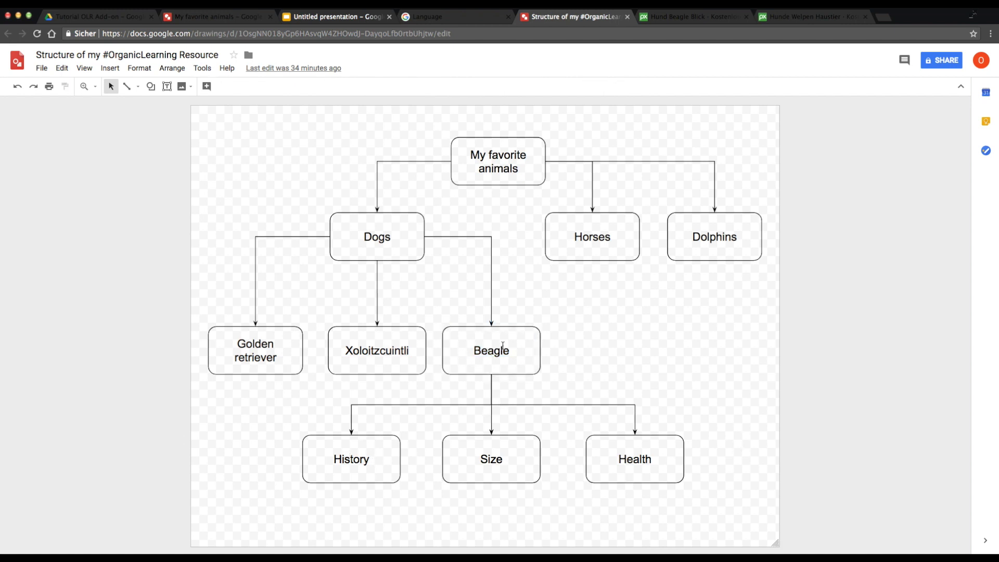
{"action": "left_click", "coordinate": [334, 17]}
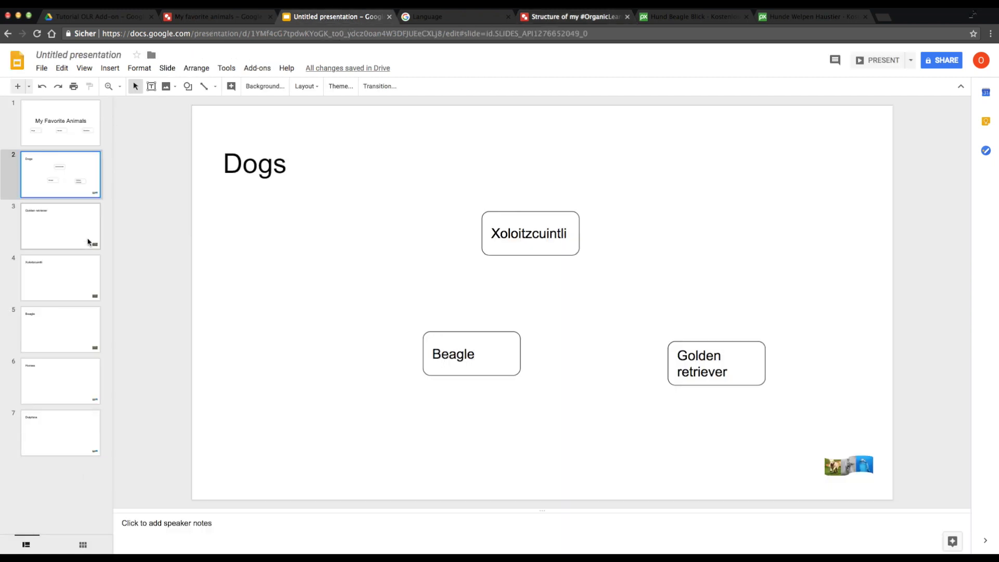
Step: On the Beagle slide, launch the OrganicLearningResource add-on's Back button from image URL form
{"action": "left_click", "coordinate": [49, 337]}
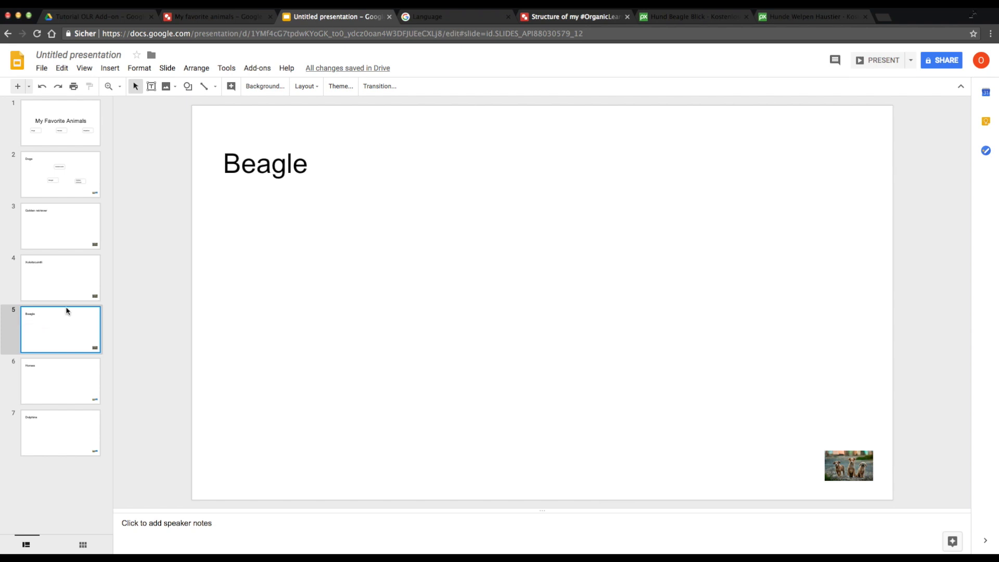
{"action": "left_click", "coordinate": [257, 68]}
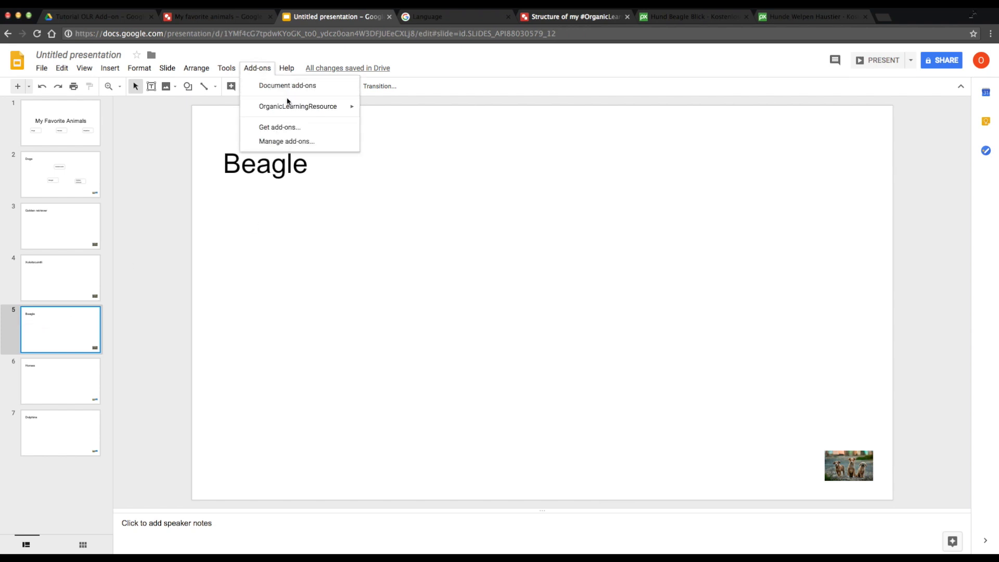
{"action": "mouse_move", "coordinate": [291, 107]}
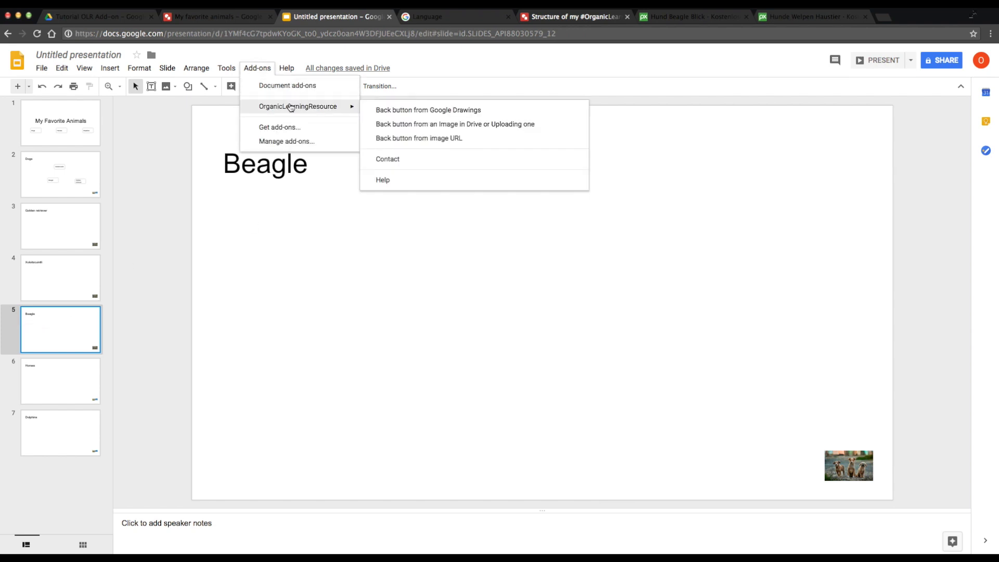
{"action": "left_click", "coordinate": [443, 140]}
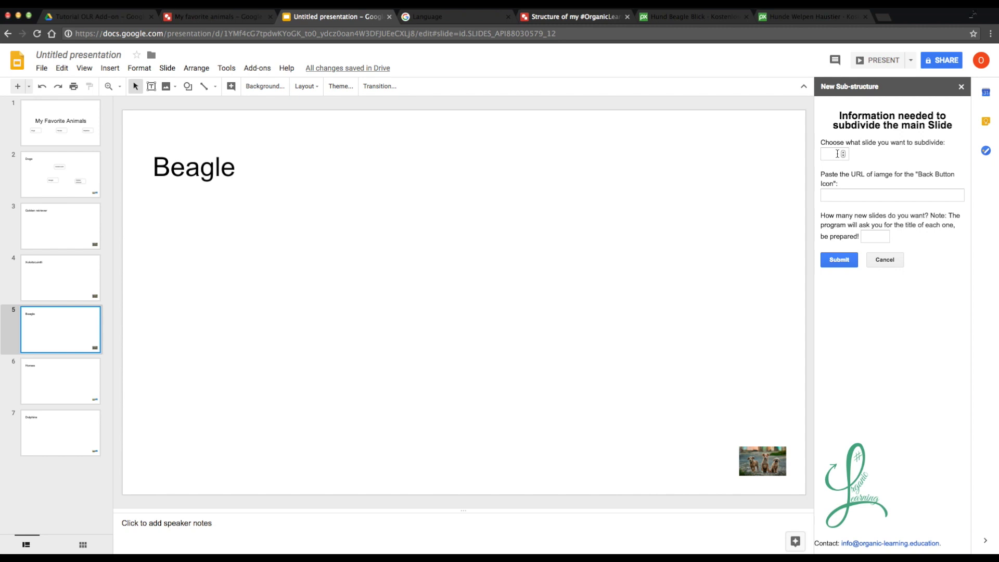
{"action": "left_click", "coordinate": [837, 153]}
Step: Move to the blank back-button image URL field, then switch to the Pixabay beagle photo page
{"action": "left_click", "coordinate": [849, 195]}
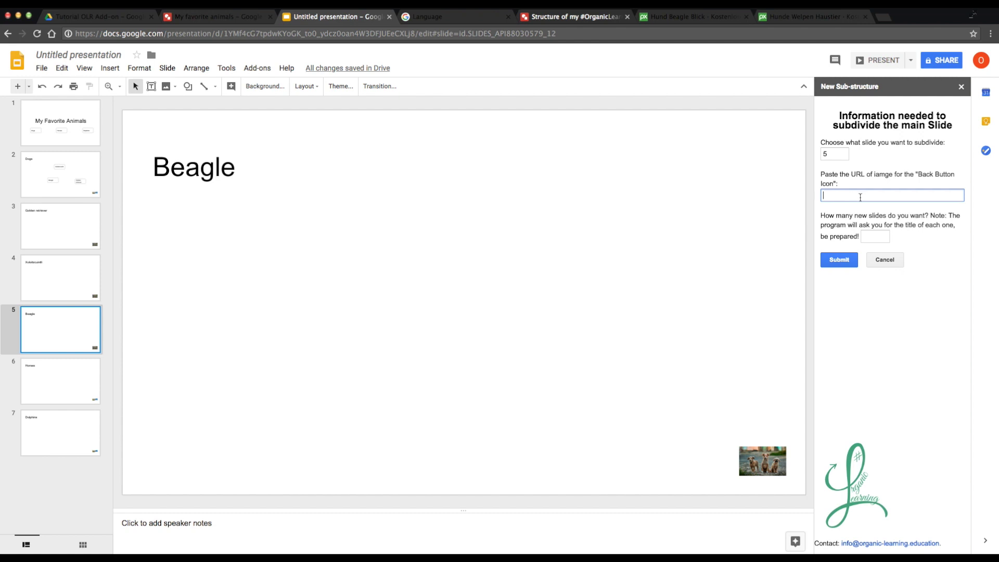
{"action": "left_click", "coordinate": [684, 17]}
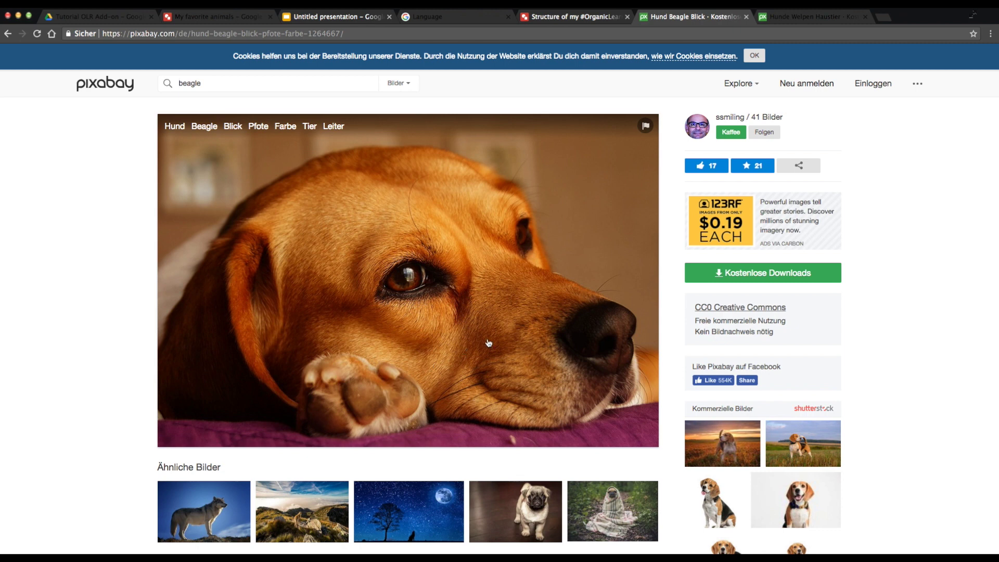
Step: Copy the Pixabay beagle photo's image address and return to the presentation's add-on form
{"action": "left_click", "coordinate": [388, 35]}
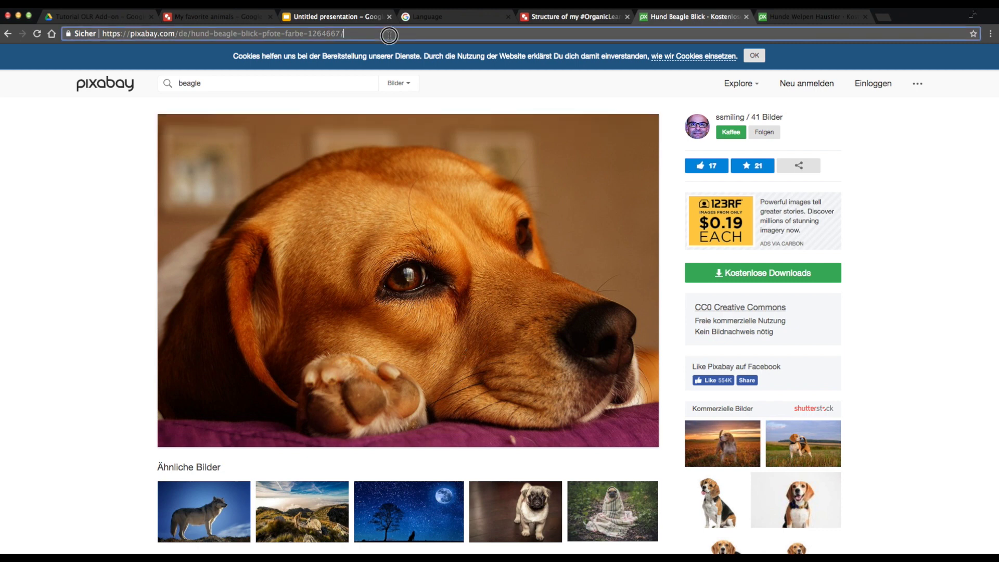
{"action": "left_click", "coordinate": [353, 36]}
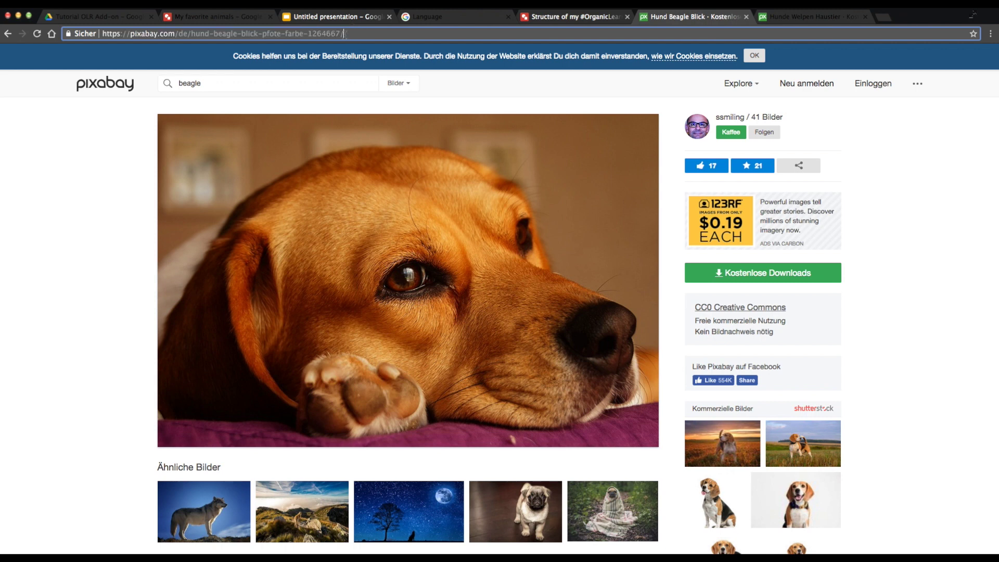
{"action": "right_click", "coordinate": [436, 277]}
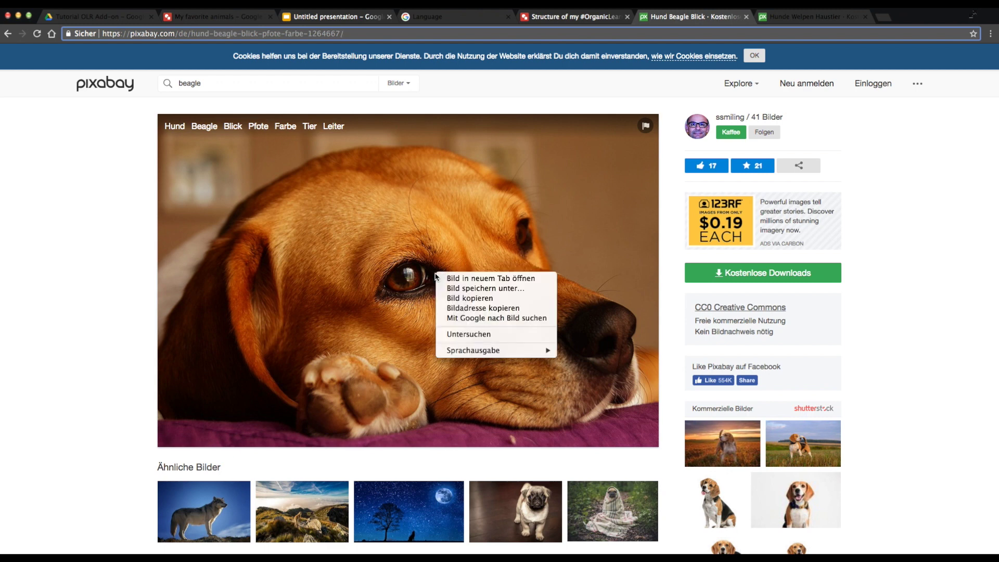
{"action": "left_click", "coordinate": [458, 312]}
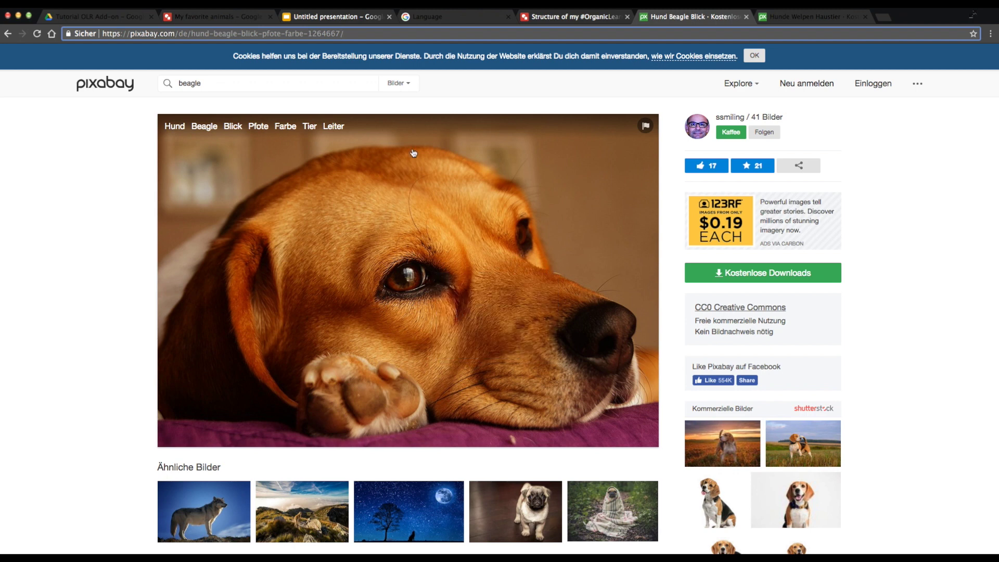
{"action": "left_click", "coordinate": [338, 17]}
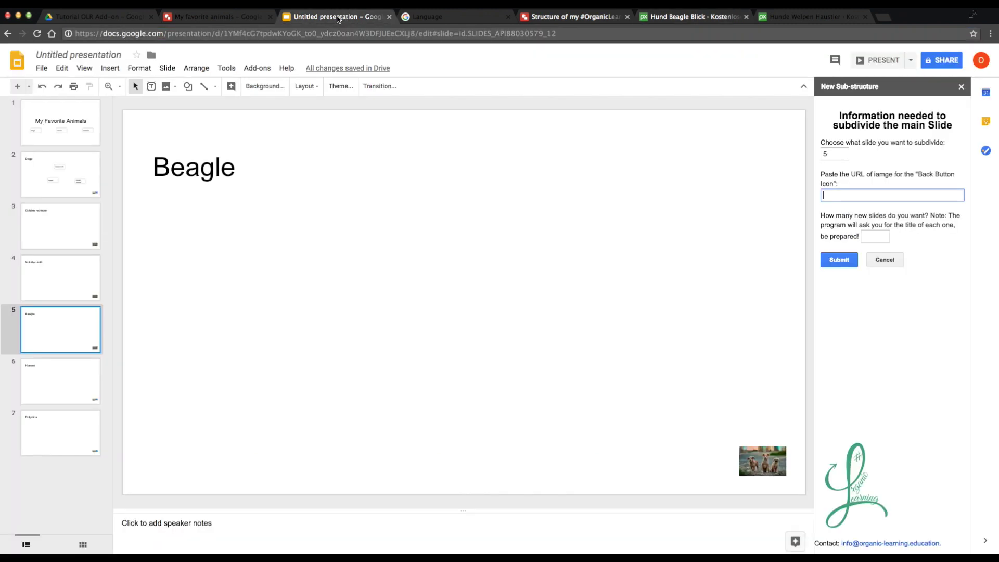
Step: Paste the copied beagle image address into the add-on's back-button URL field
{"action": "right_click", "coordinate": [833, 194]}
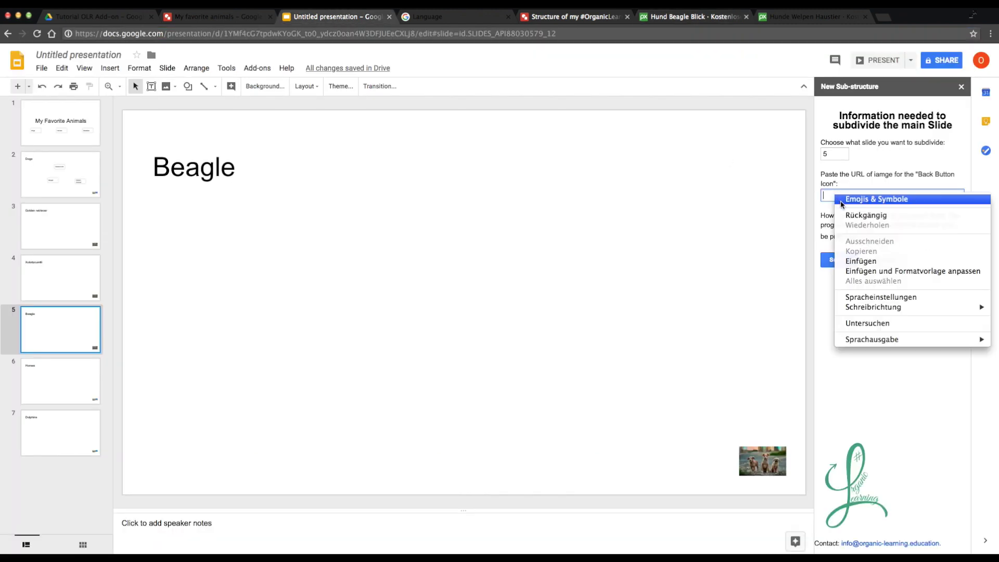
{"action": "left_click", "coordinate": [856, 261]}
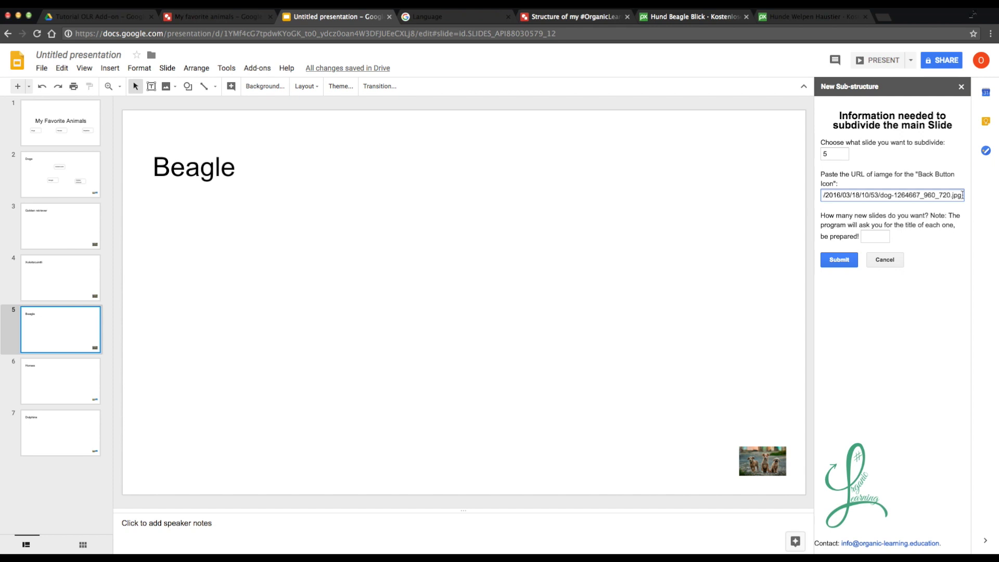
{"action": "left_click_drag", "start_coordinate": [962, 195], "coordinate": [951, 195]}
{"action": "left_click", "coordinate": [871, 237]}
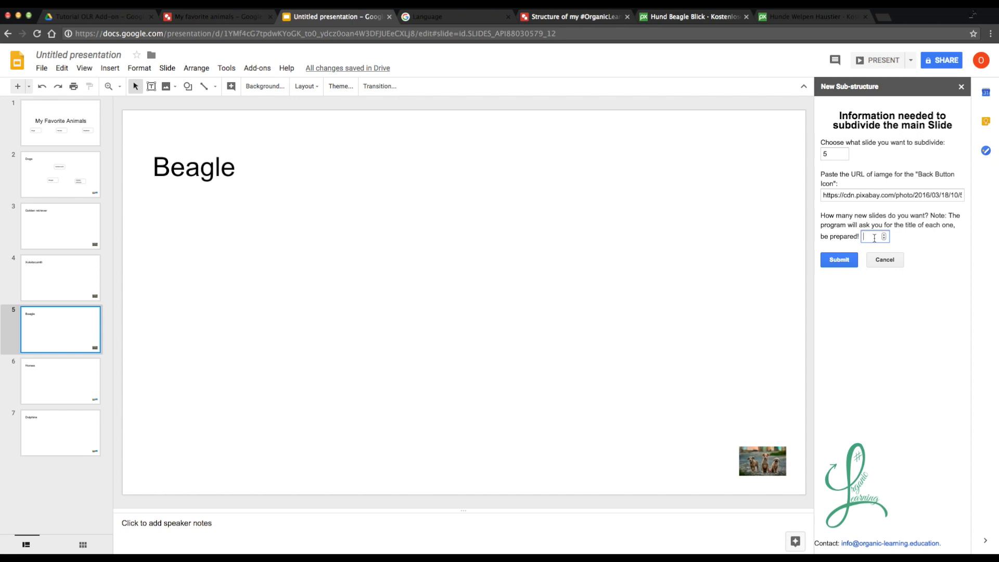
Step: In the structure diagram, delete the Health box under Beagle and its leftover connector
{"action": "left_click", "coordinate": [574, 17]}
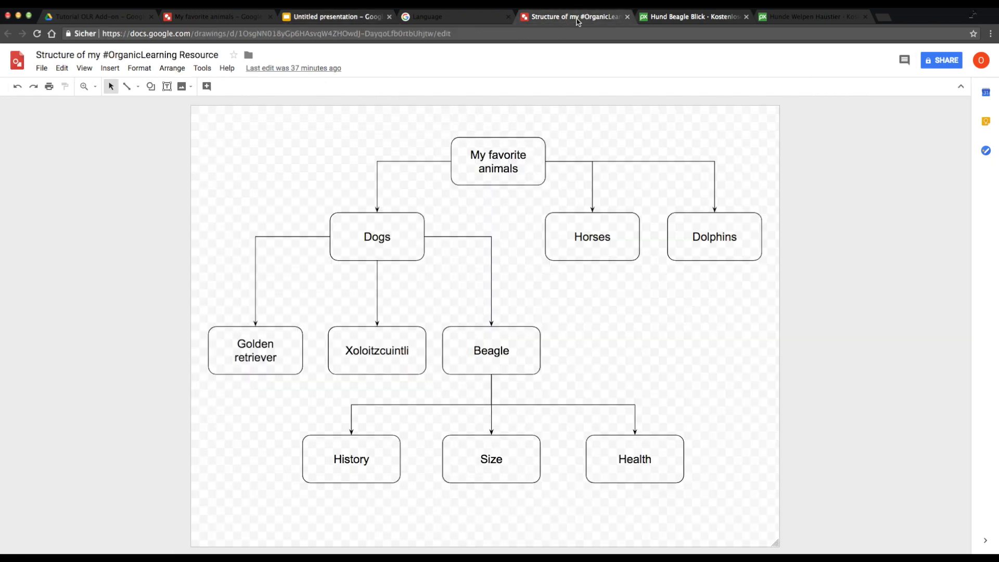
{"action": "left_click", "coordinate": [682, 471]}
{"action": "key", "text": "Delete"}
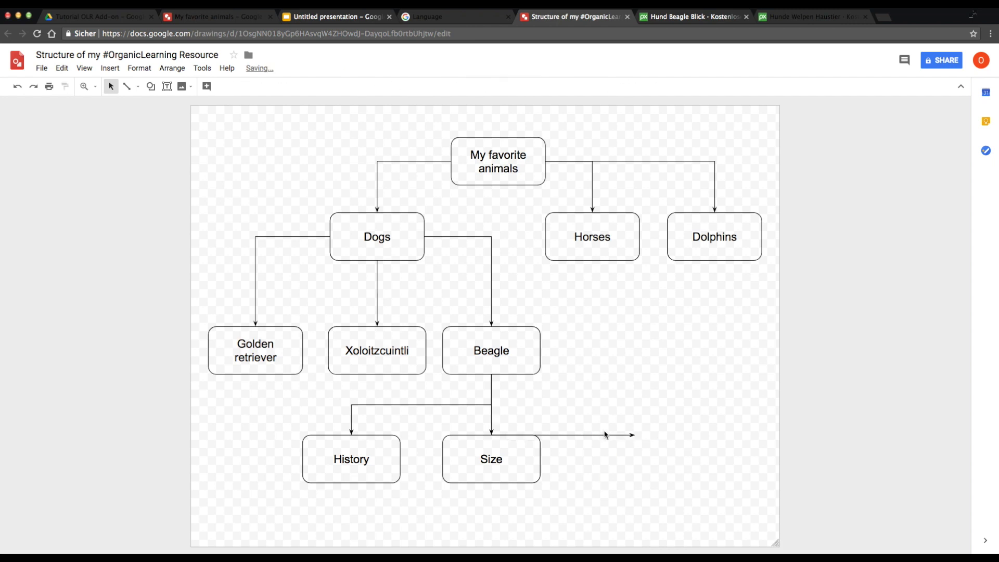
{"action": "left_click", "coordinate": [605, 435]}
{"action": "key", "text": "Delete"}
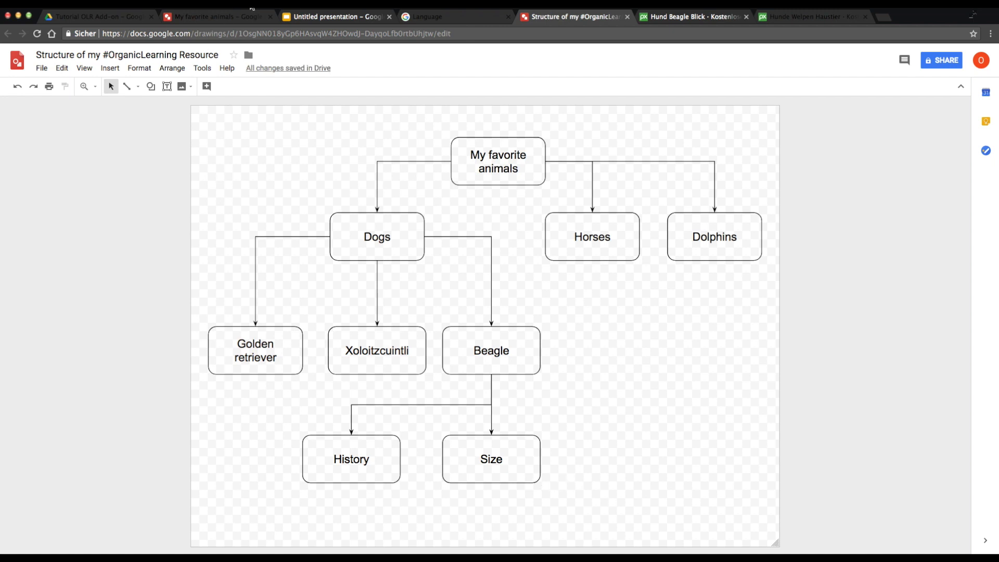
Step: Request 2 new subtopic slides for slide 5 and submit the add-on form
{"action": "left_click", "coordinate": [316, 22]}
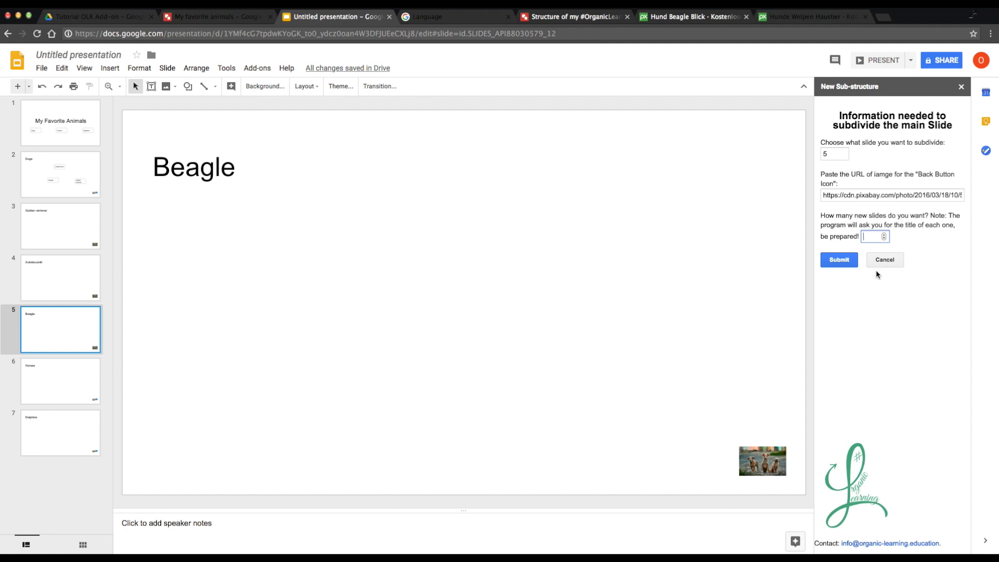
{"action": "type", "text": "2"}
{"action": "left_click", "coordinate": [848, 263]}
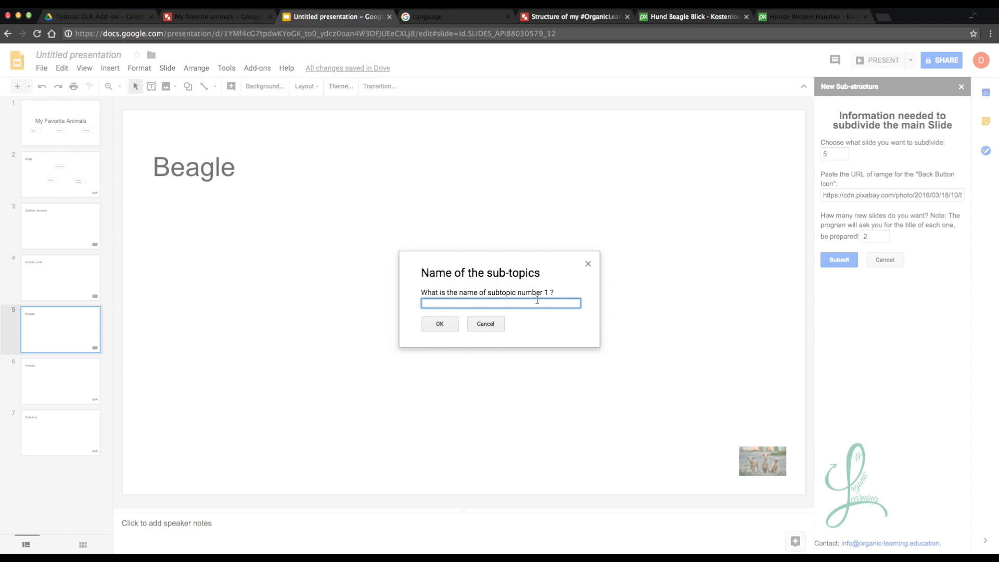
Step: Name the two subtopics History and Size, confirming each added message
{"action": "type", "text": "History"}
{"action": "left_click", "coordinate": [446, 327]}
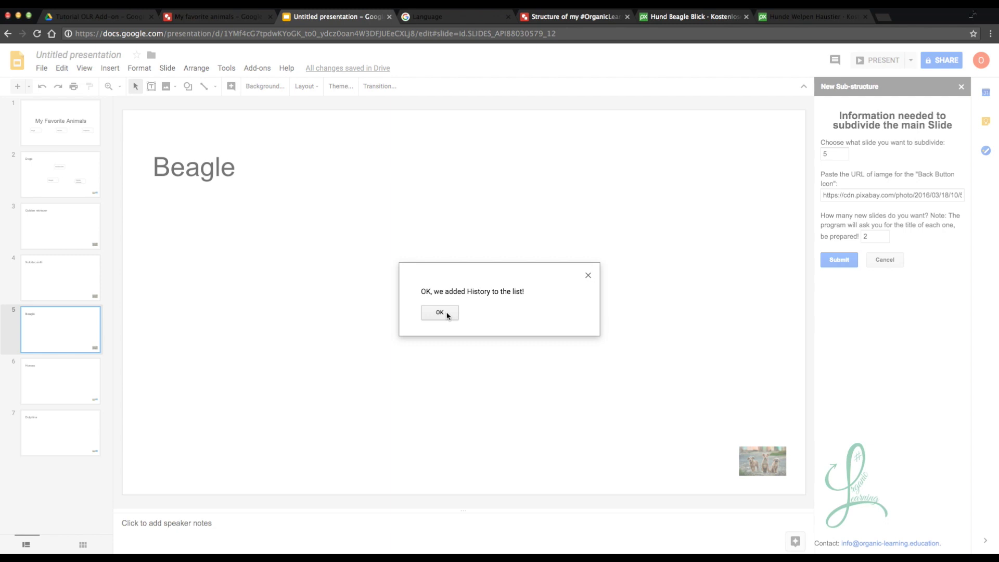
{"action": "left_click", "coordinate": [447, 315]}
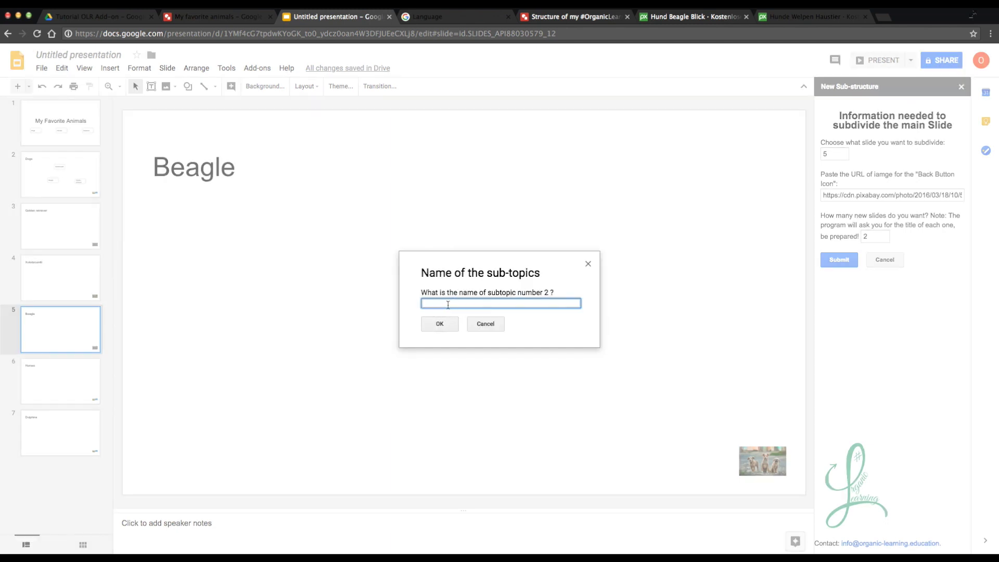
{"action": "type", "text": "Size"}
{"action": "left_click", "coordinate": [440, 327]}
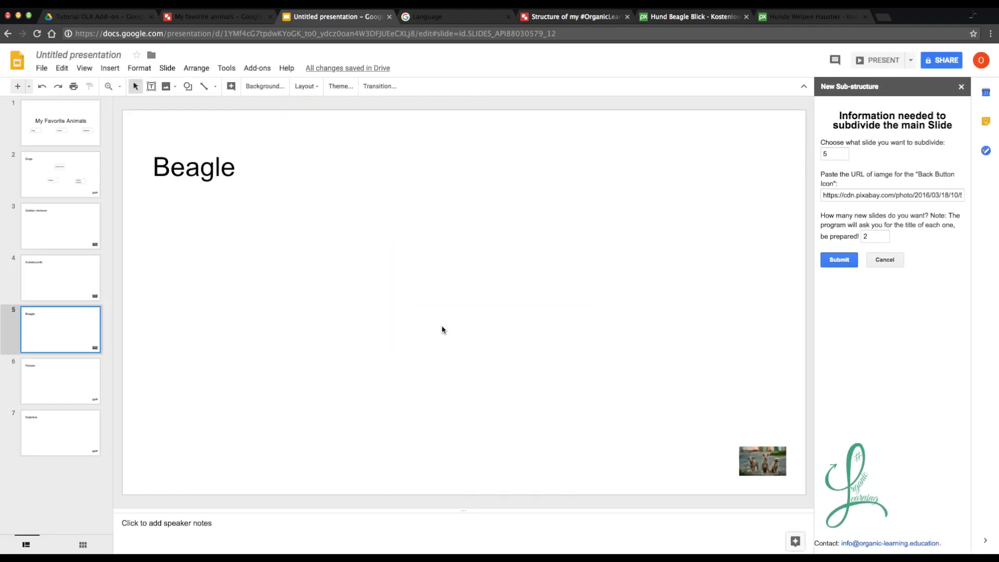
{"action": "left_click", "coordinate": [444, 317]}
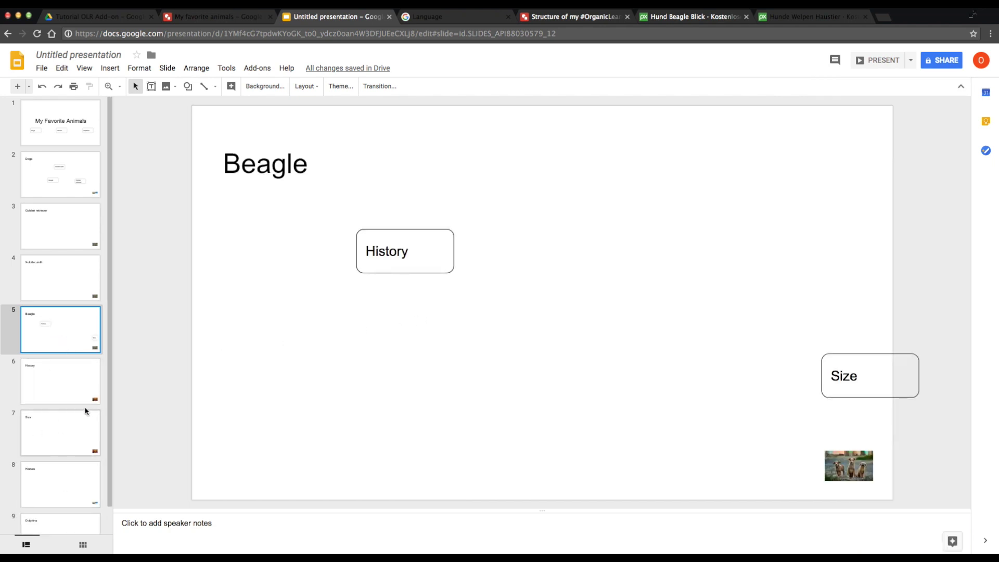
Step: Check the new History and Size slides, then reposition the Size and History boxes on Beagle
{"action": "left_click", "coordinate": [80, 384]}
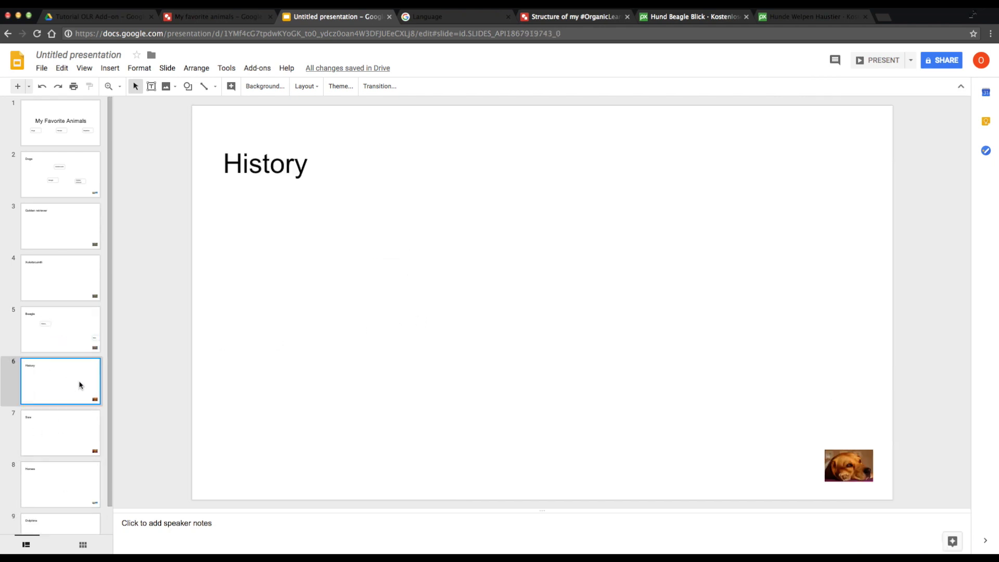
{"action": "left_click", "coordinate": [79, 429]}
{"action": "left_click", "coordinate": [72, 328]}
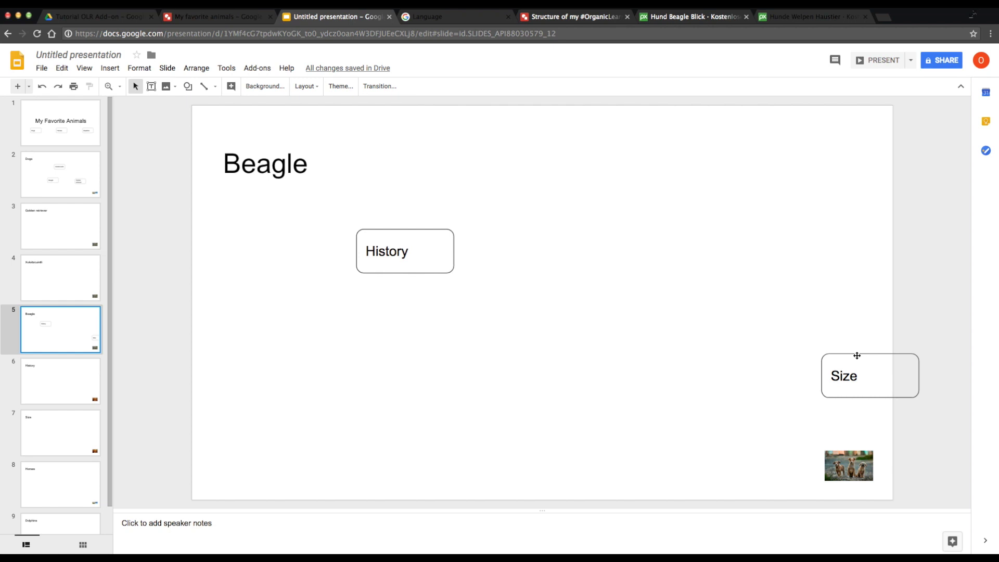
{"action": "left_click_drag", "start_coordinate": [857, 355], "coordinate": [565, 229]}
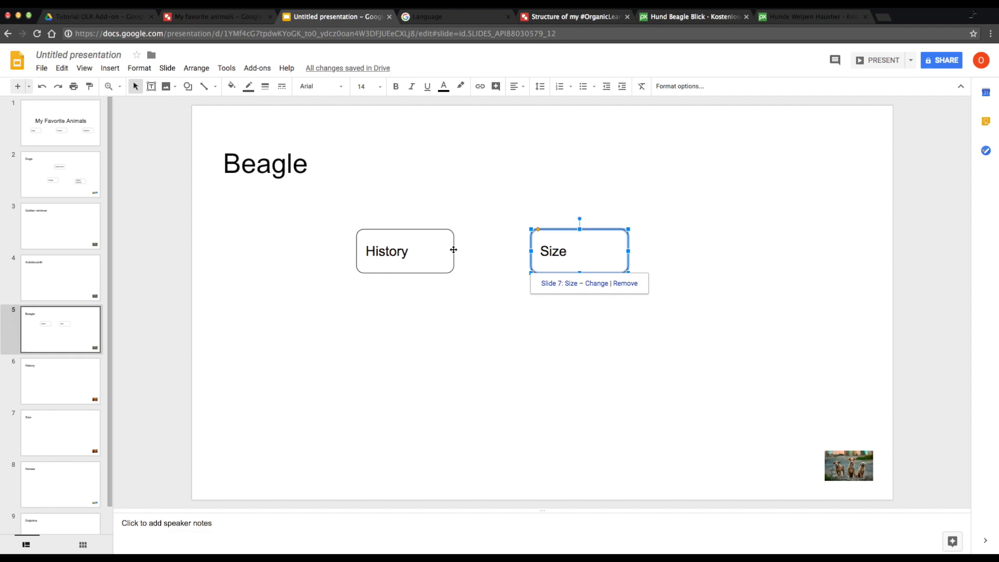
{"action": "left_click_drag", "start_coordinate": [453, 251], "coordinate": [479, 330]}
Step: Change the Size box's shape to an oval
{"action": "left_click", "coordinate": [619, 266]}
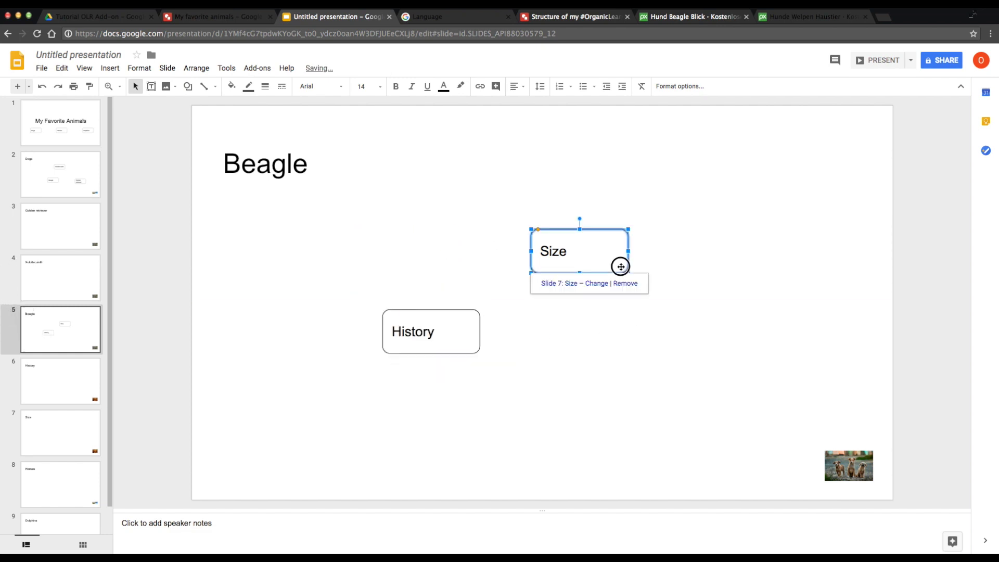
{"action": "right_click", "coordinate": [587, 265]}
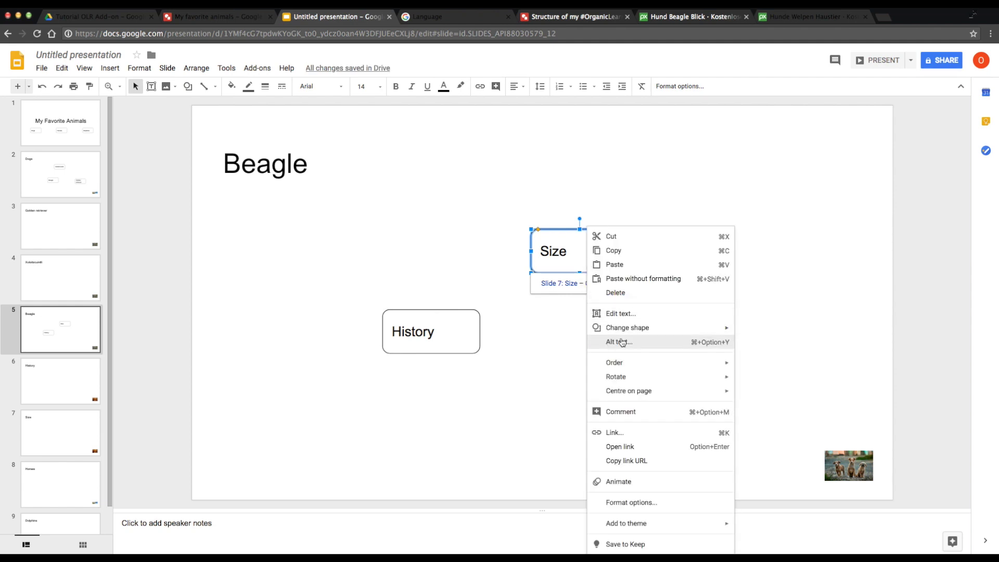
{"action": "mouse_move", "coordinate": [641, 331]}
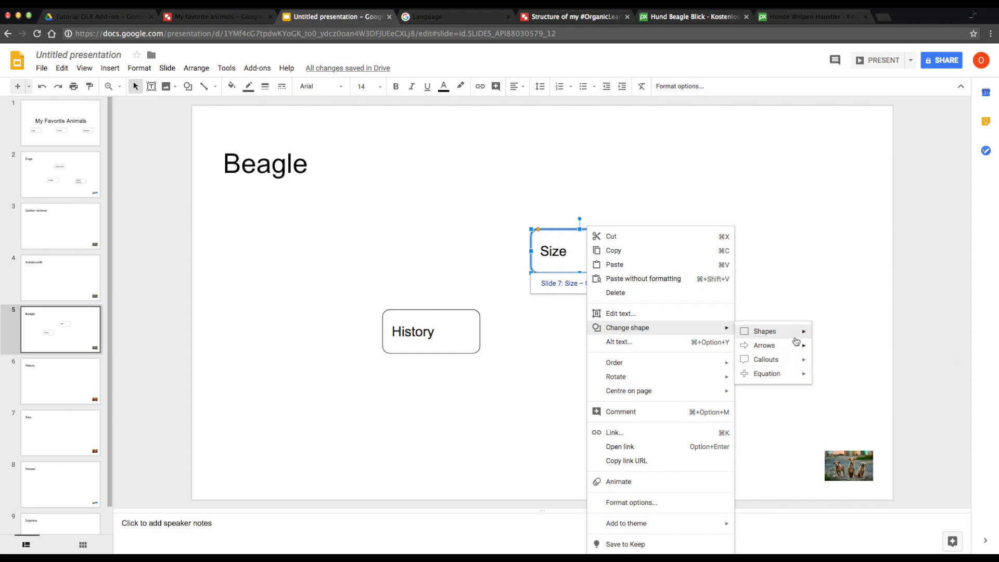
{"action": "mouse_move", "coordinate": [799, 332]}
{"action": "left_click", "coordinate": [822, 354]}
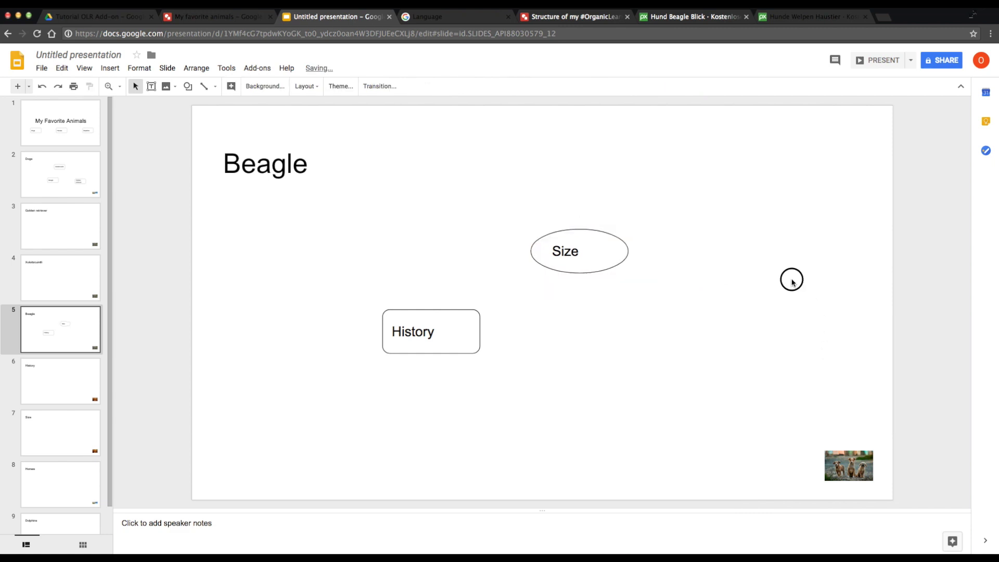
Step: Centre-align the word Size inside its oval
{"action": "double_click", "coordinate": [575, 252]}
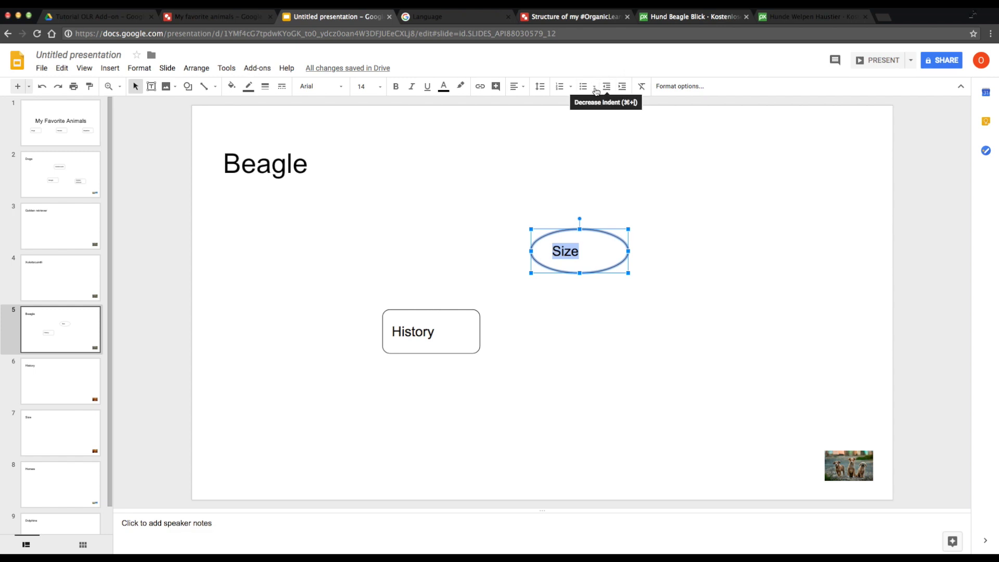
{"action": "left_click", "coordinate": [514, 85]}
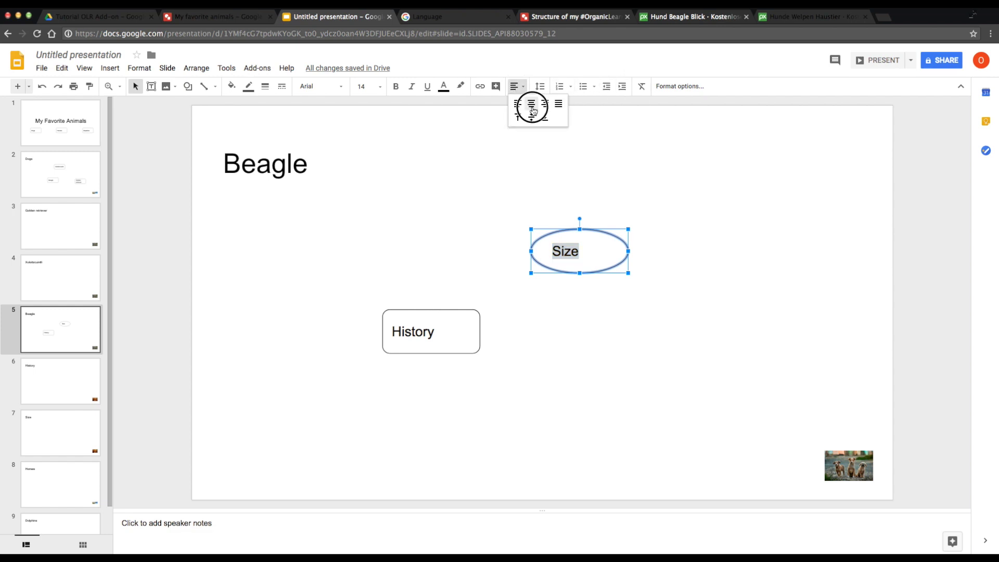
{"action": "left_click", "coordinate": [531, 104]}
{"action": "left_click", "coordinate": [475, 240]}
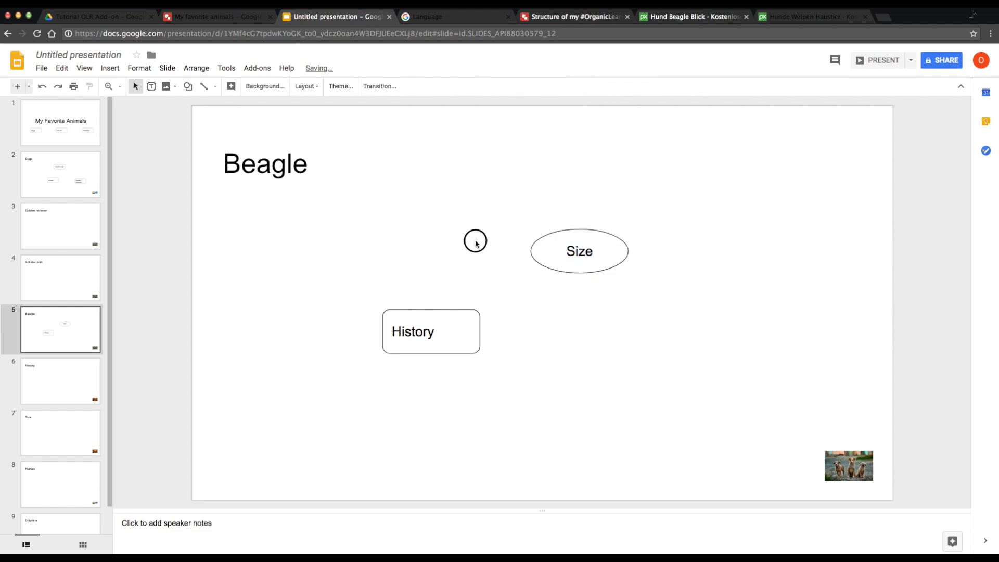
Step: Give the Size oval a blue outline
{"action": "left_click", "coordinate": [565, 228]}
{"action": "left_click", "coordinate": [248, 86]}
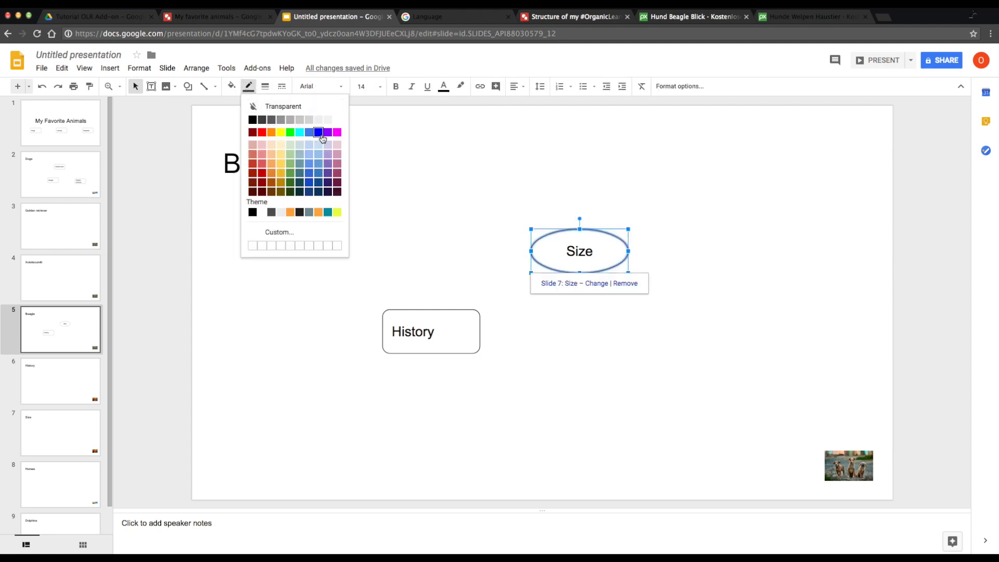
{"action": "left_click", "coordinate": [318, 132]}
Step: Fill the Size oval with light green
{"action": "left_click", "coordinate": [583, 161]}
{"action": "left_click", "coordinate": [616, 262]}
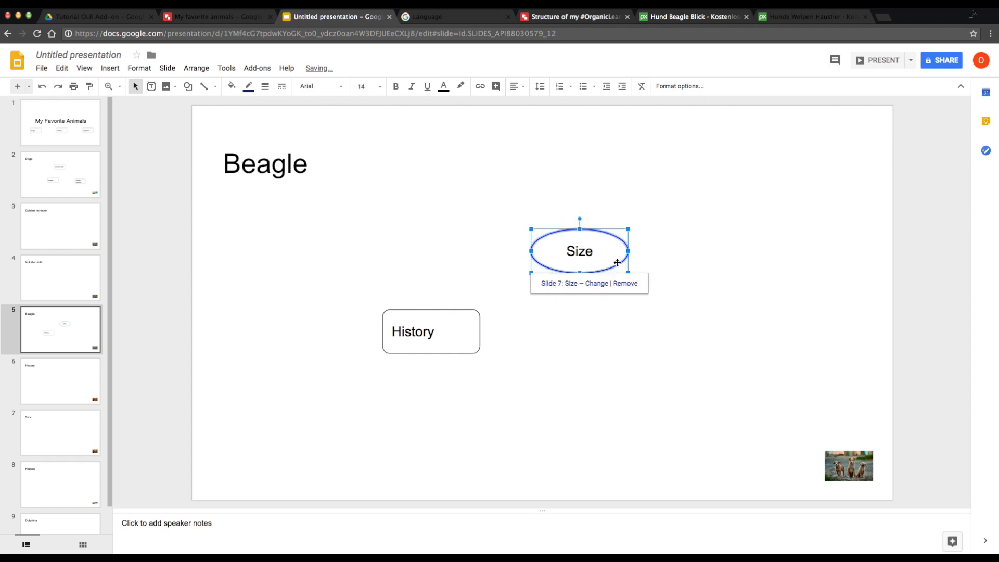
{"action": "left_click", "coordinate": [231, 86]}
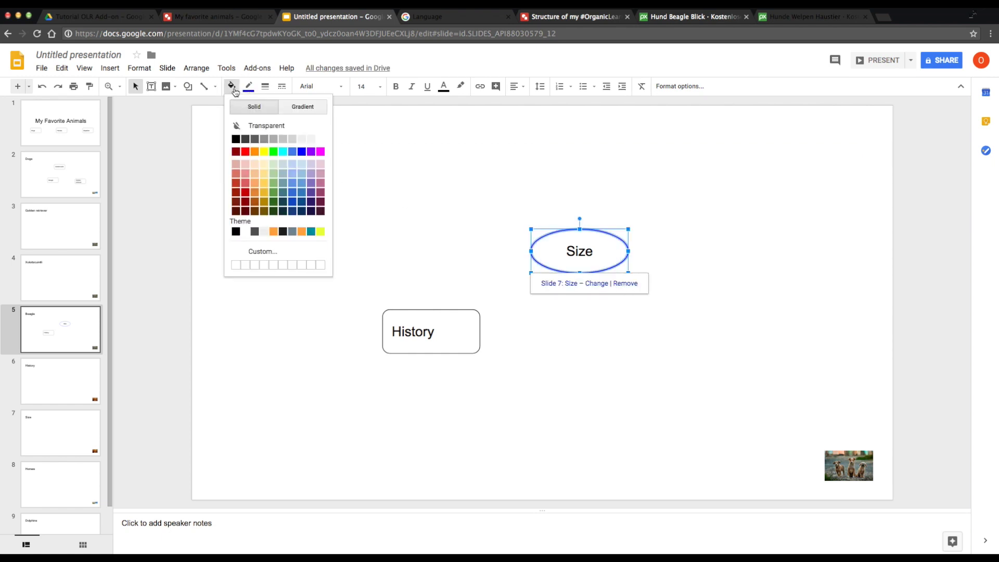
{"action": "left_click", "coordinate": [269, 165]}
{"action": "left_click", "coordinate": [546, 197]}
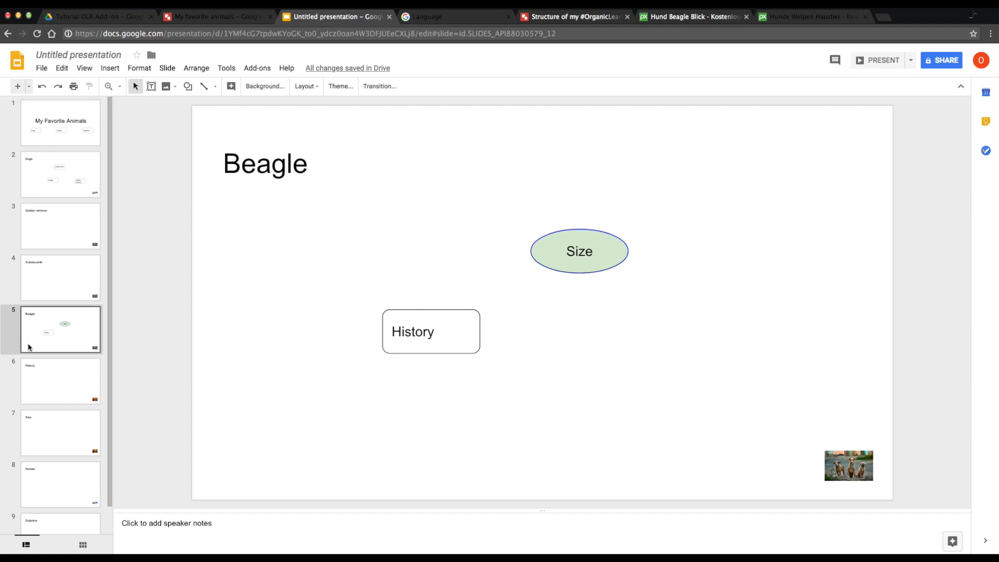
Step: Review slides 3, 2 and 3 (Golden retriever, Dogs), then return to slide 1
{"action": "left_click", "coordinate": [54, 229]}
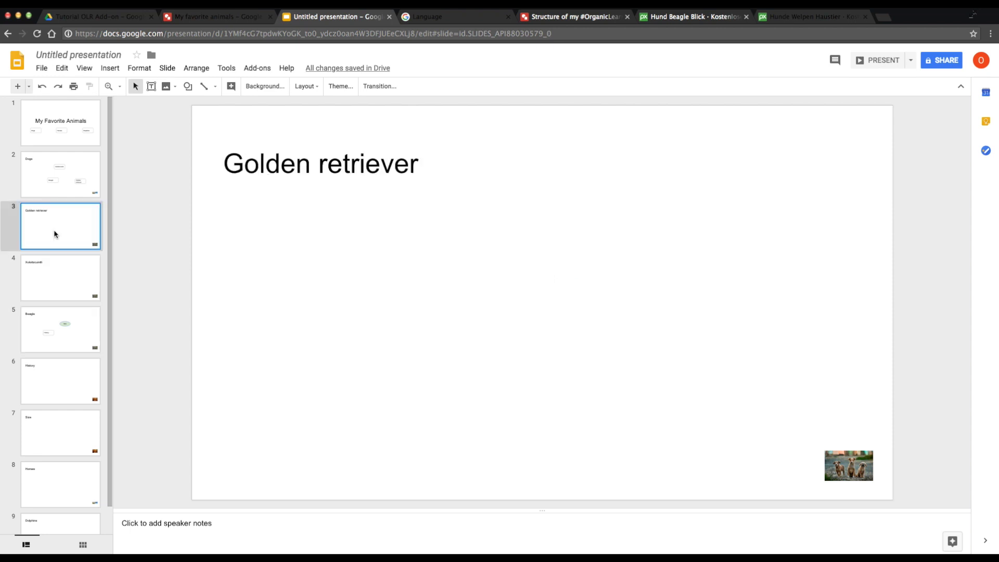
{"action": "left_click", "coordinate": [89, 172]}
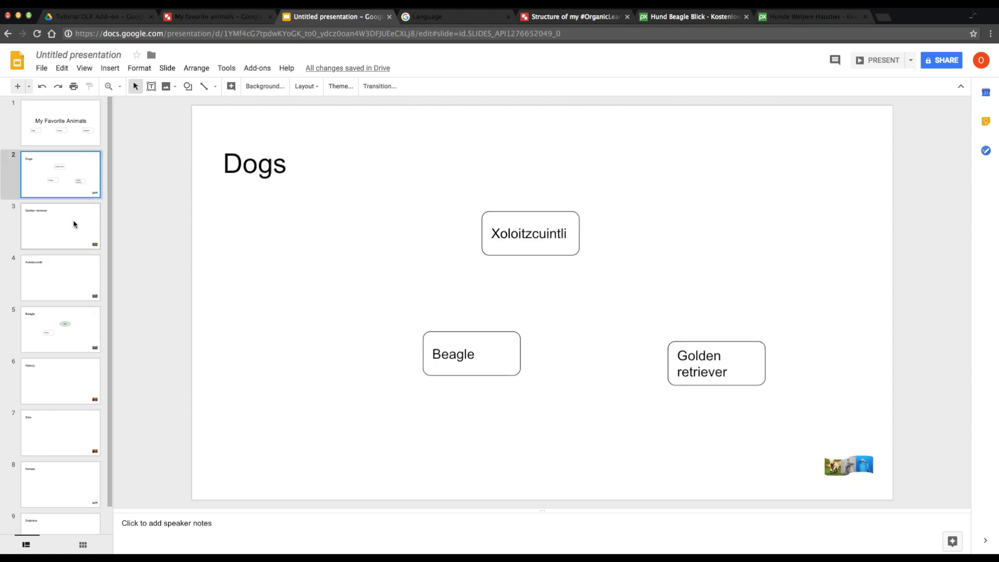
{"action": "left_click", "coordinate": [74, 223]}
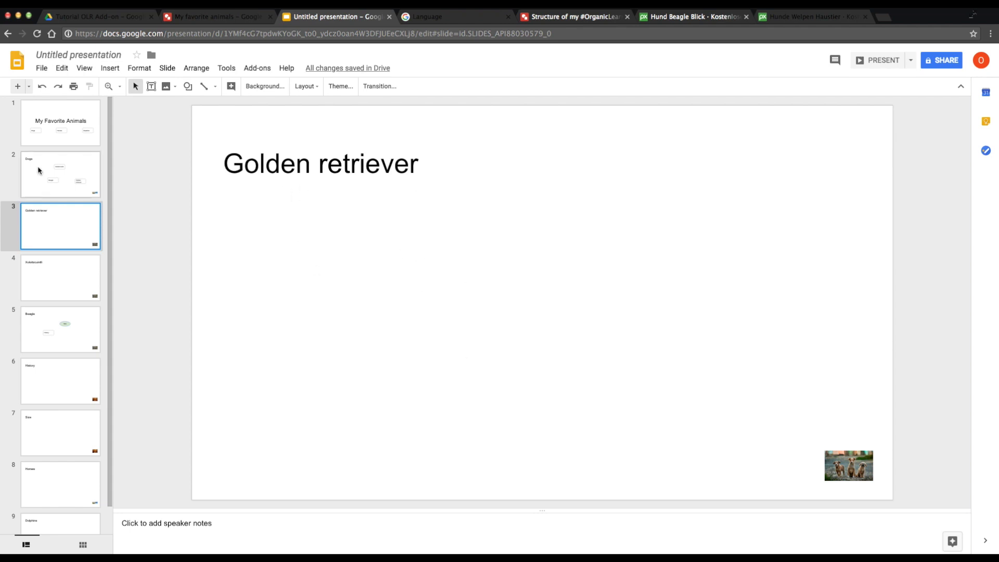
{"action": "left_click", "coordinate": [80, 115]}
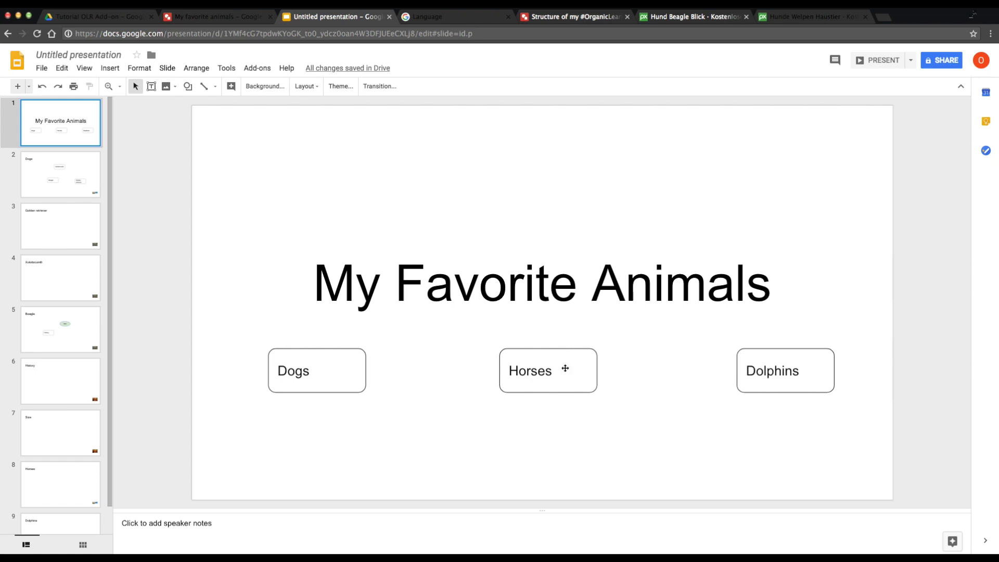